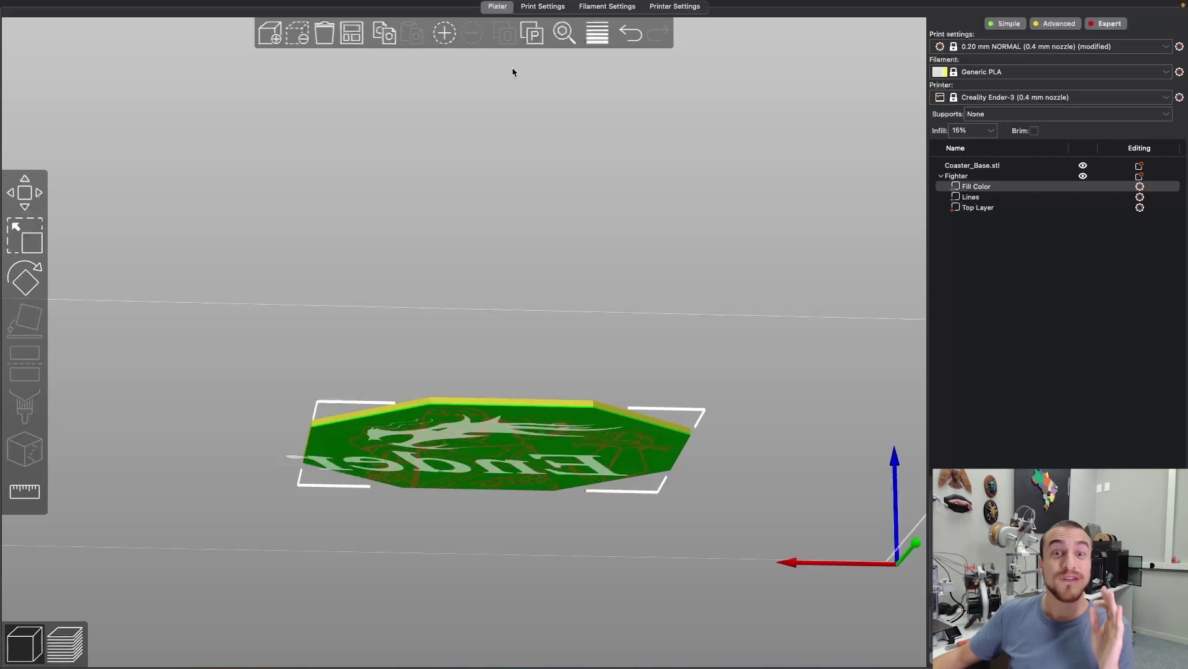
Open the Creality Ender-3 printer profile's General settings page
left_click(676, 7)
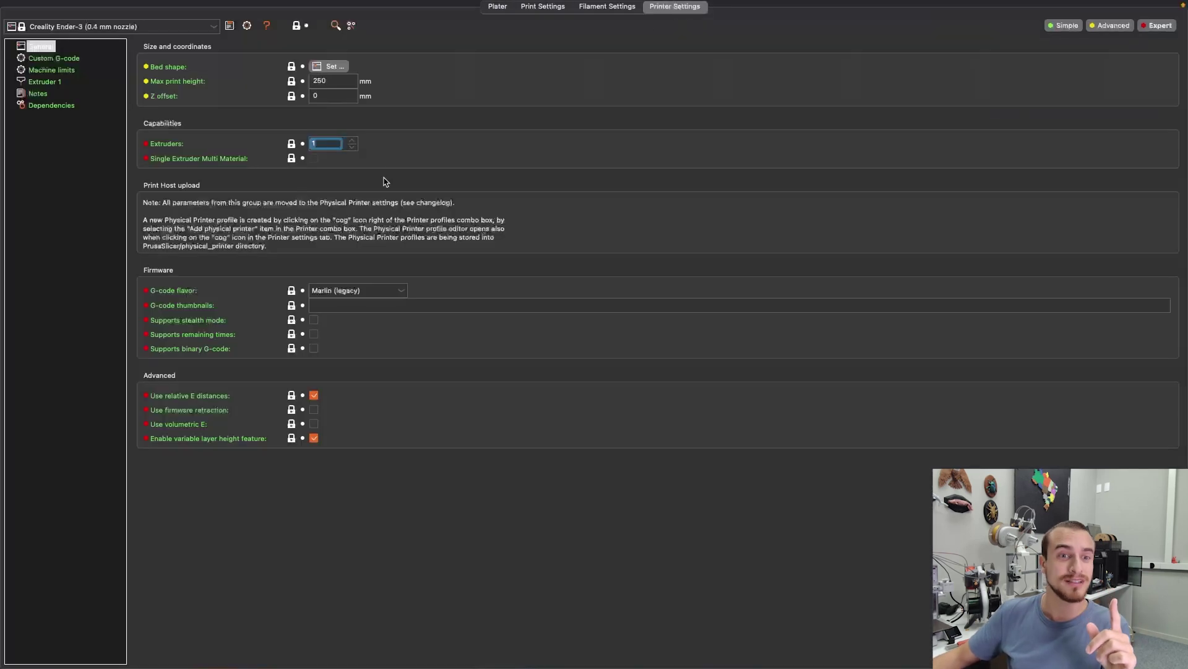
Increase the Ender-3 profile's extruder count from 1 to 2
left_click(360, 149)
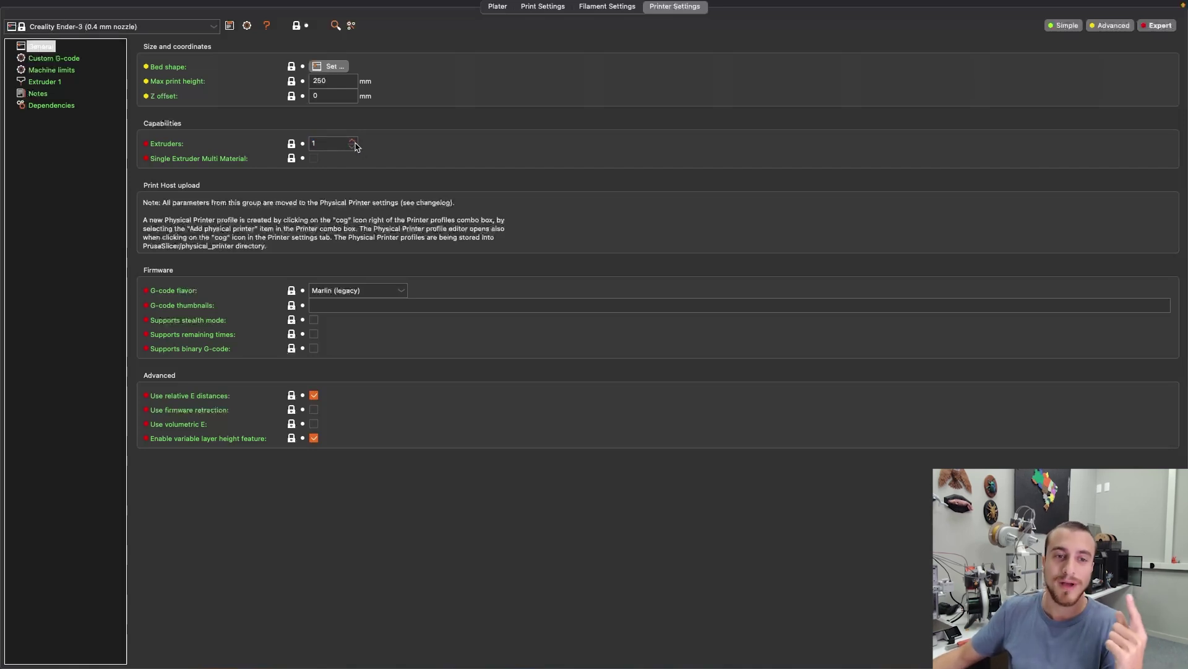
left_click(353, 141)
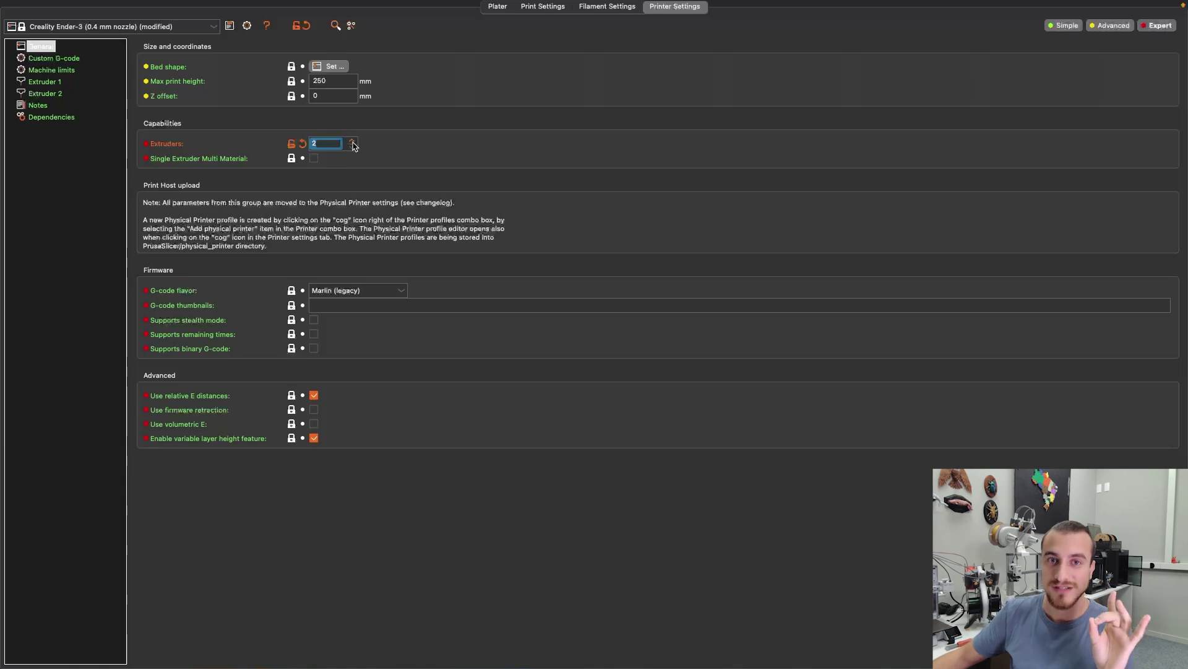
left_click(217, 133)
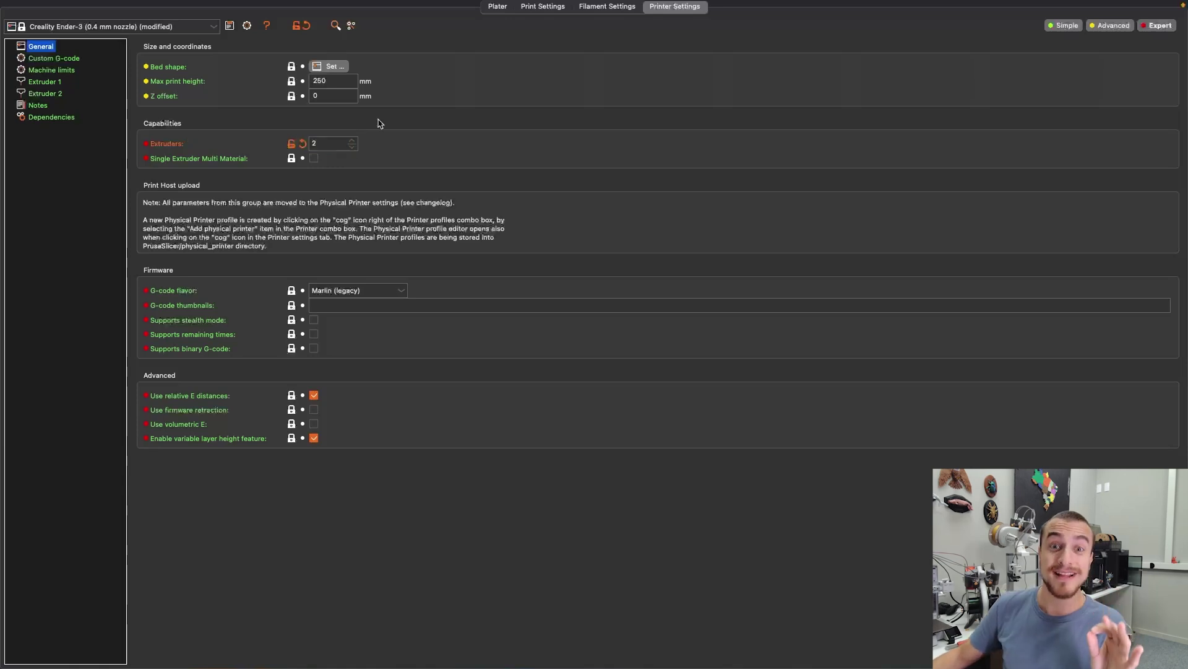
left_click(48, 59)
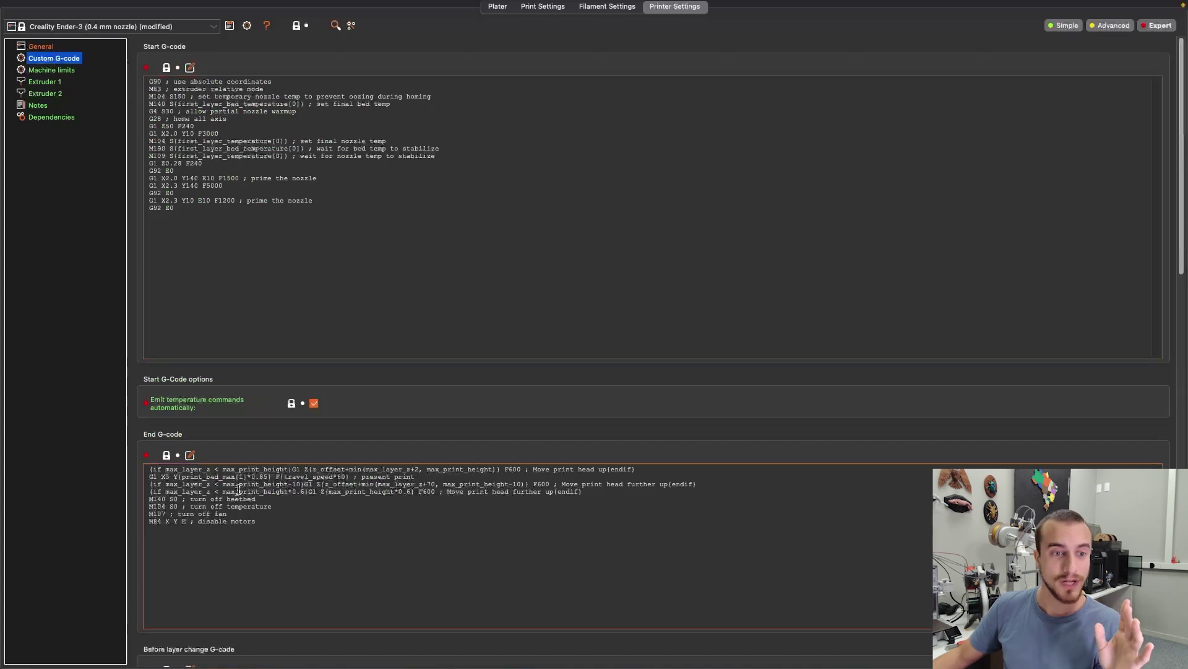
scroll(159, 381, "down", 3)
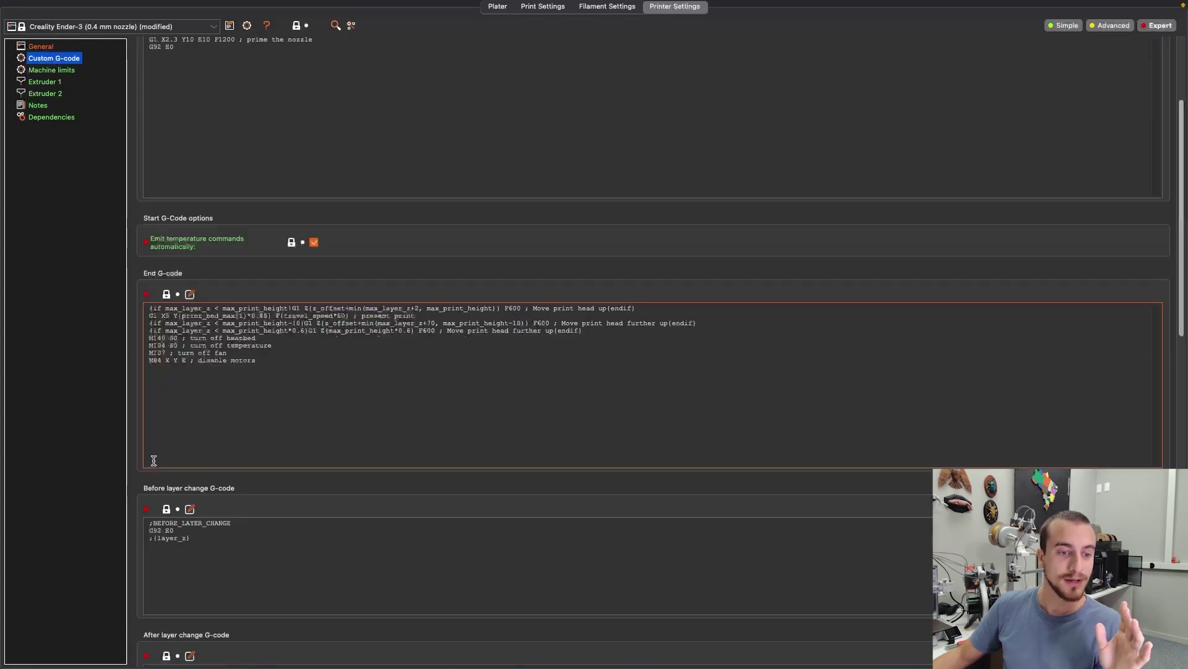
scroll(153, 464, "down", 2)
scroll(164, 477, "down", 1)
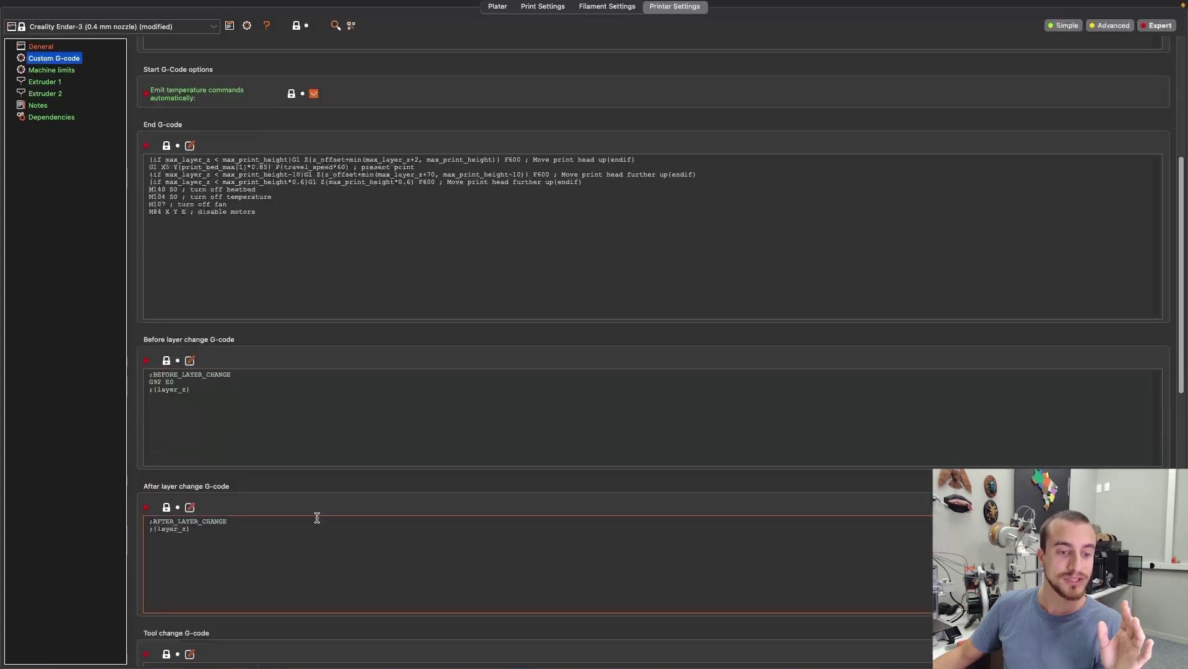
scroll(139, 640, "down", 1)
scroll(177, 553, "down", 1)
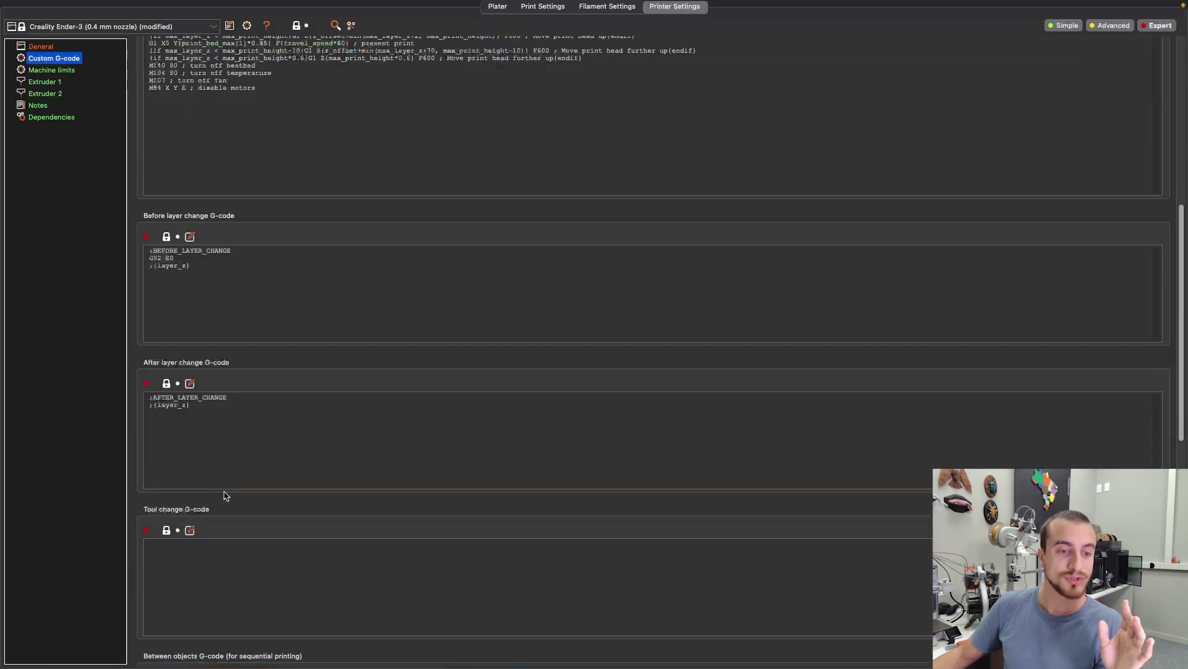
Paste {if layer_num >= 0}M600{endif}; into the Tool change G-code field
left_click(210, 580)
type("{if layer_num >= 0}M600{endif};")
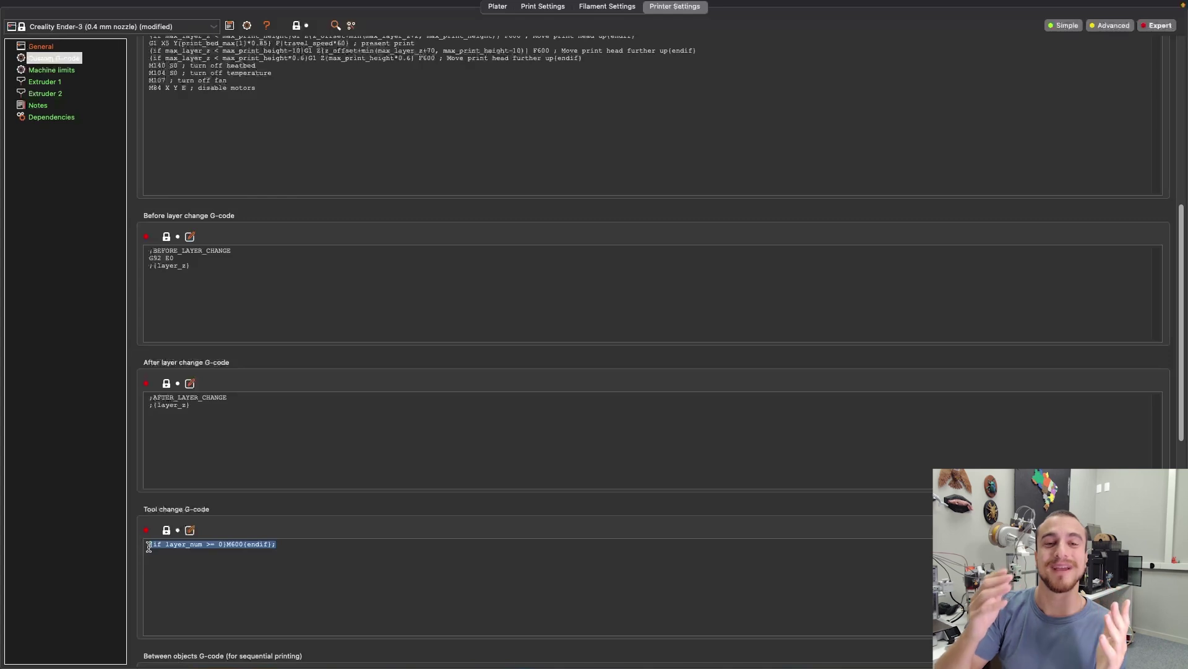
left_click(42, 83)
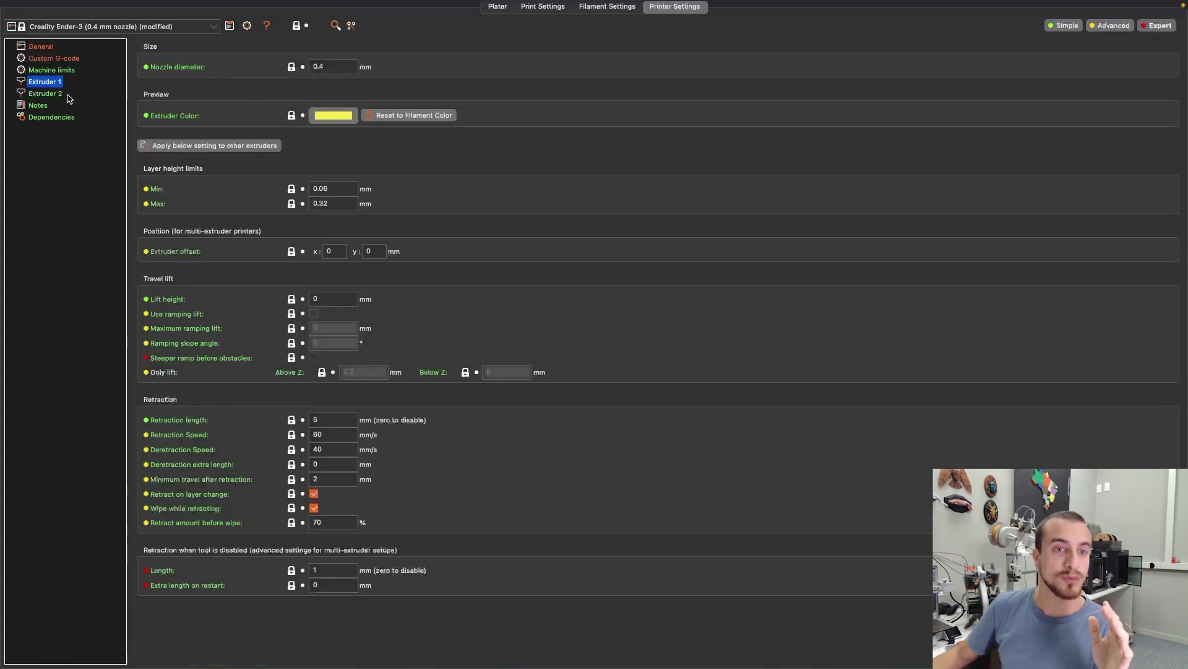
Change Extruder 2's preview colour from yellow to red
left_click(47, 94)
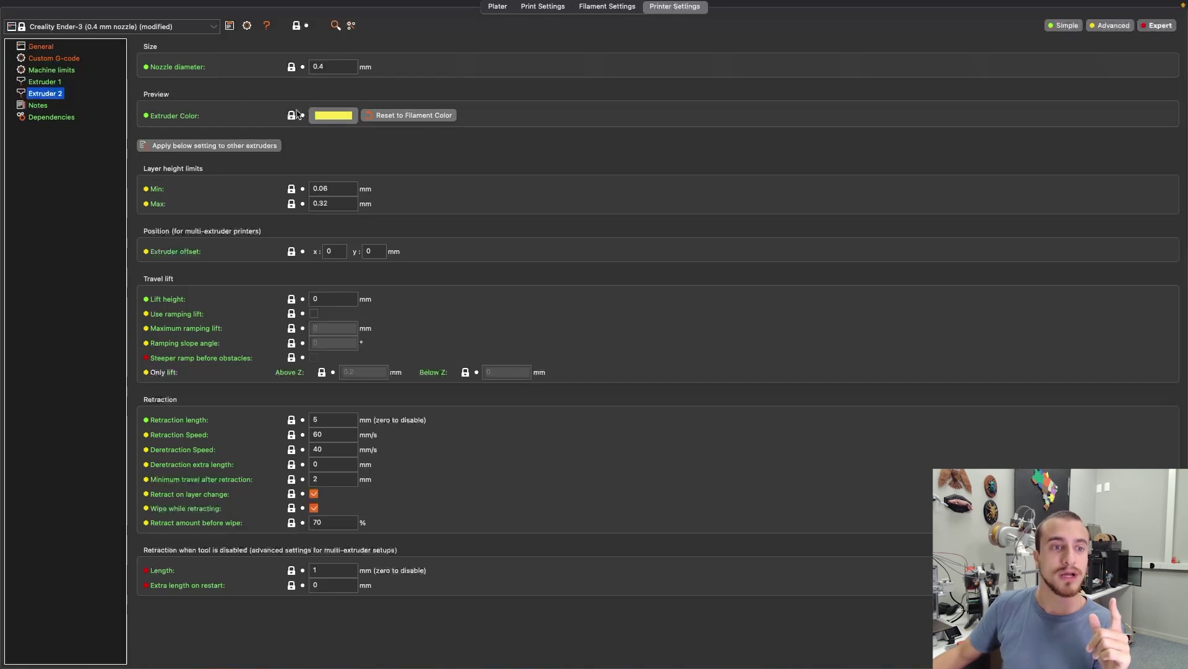
left_click(334, 115)
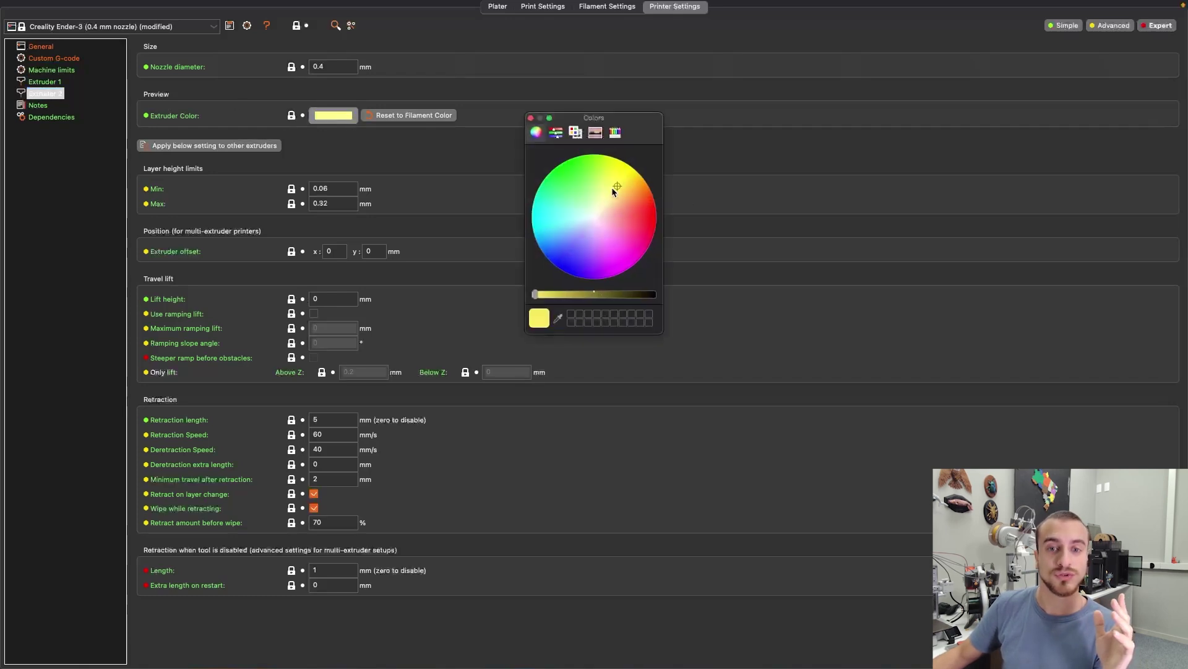
left_click(651, 212)
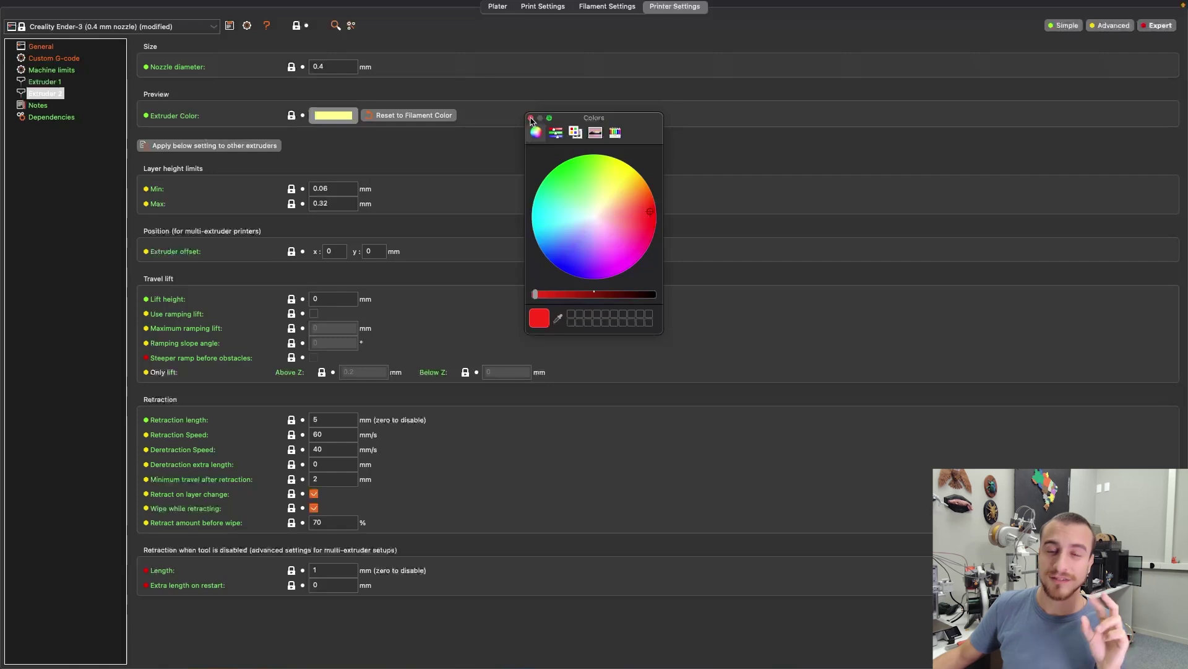
left_click(531, 118)
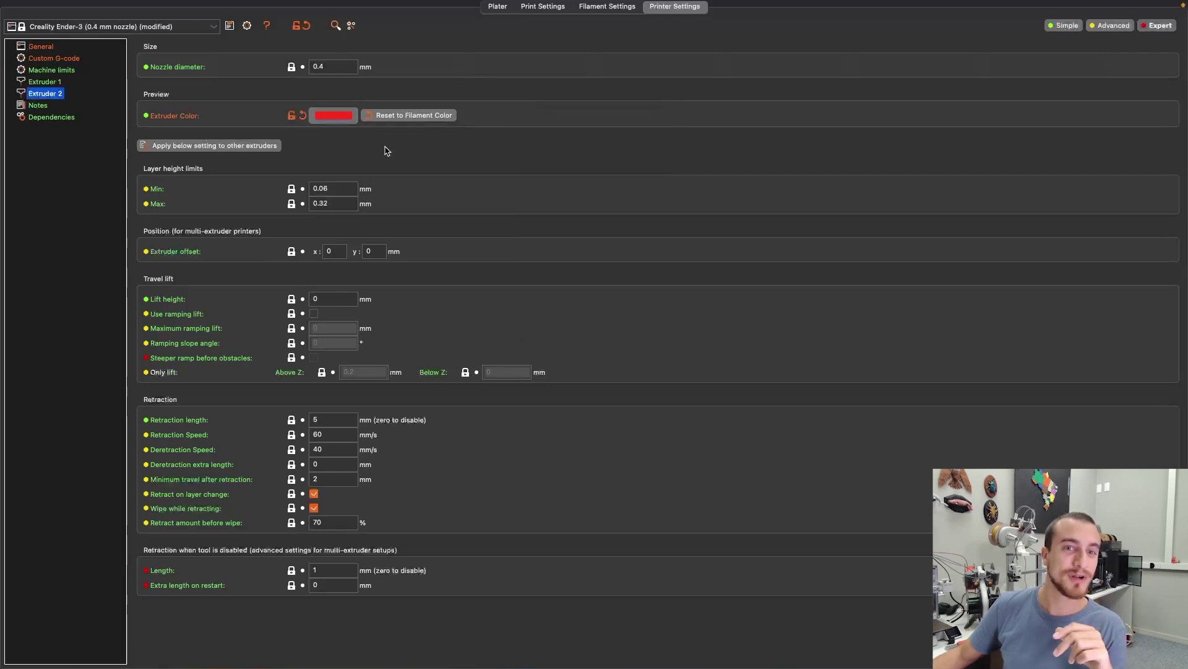
left_click(542, 7)
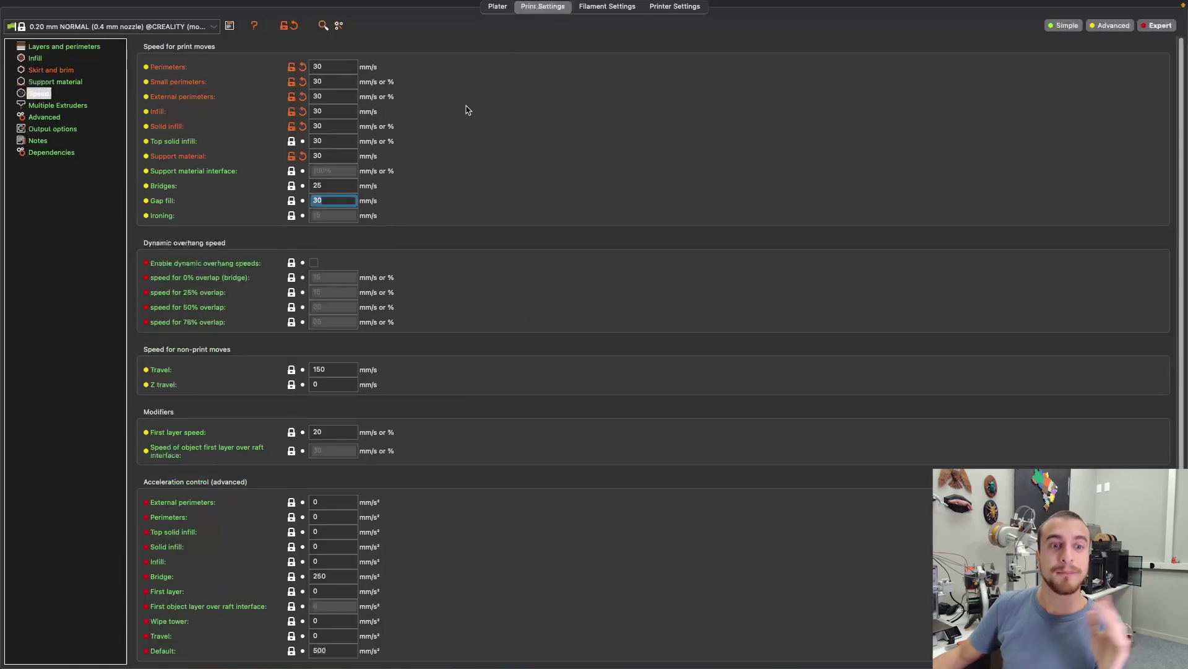
Review the Layers and perimeters and Skirt and brim settings, then orbit the coaster on the plater
left_click(59, 46)
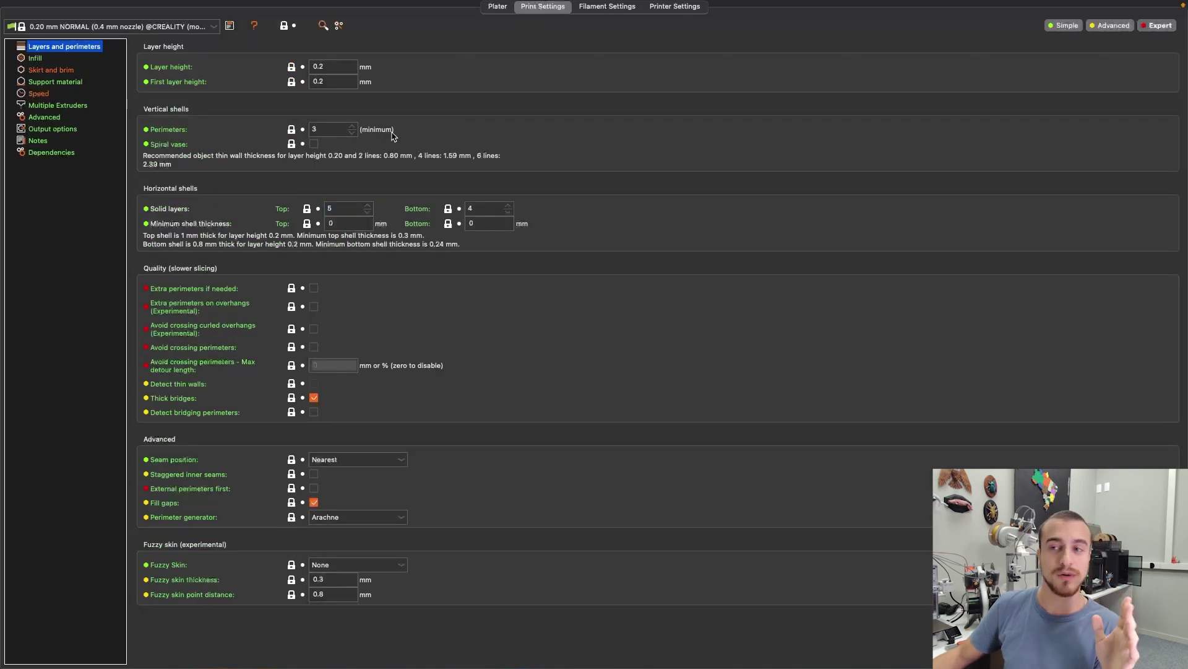
left_click(51, 71)
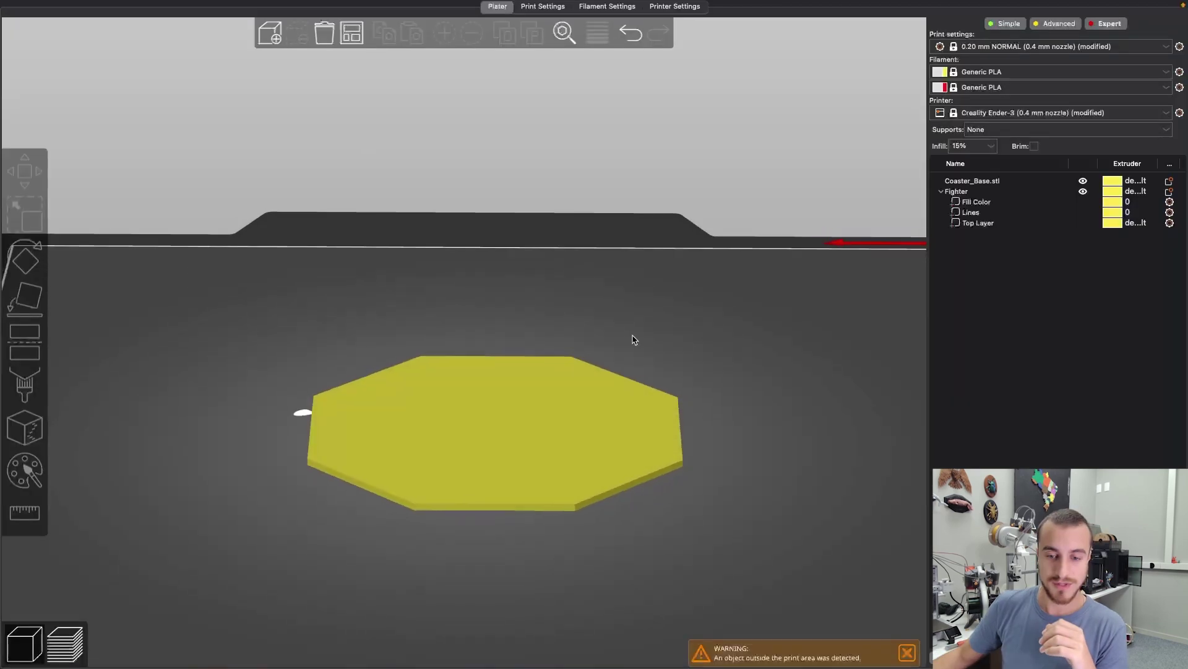
mouse_move(632, 340)
left_mouse_down()
mouse_move(629, 312)
mouse_move(743, 410)
mouse_move(530, 366)
left_mouse_up()
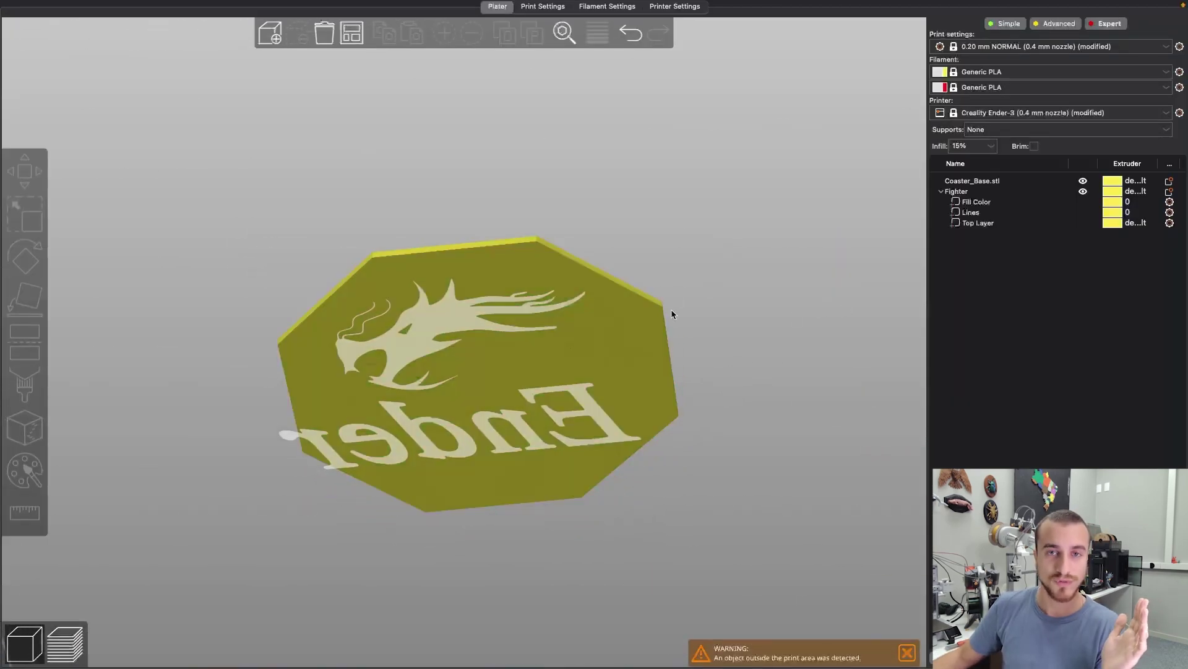
Assign the Fill Color and Top Layer parts to extruder 2, leaving Lines on extruder 1
left_click(970, 213)
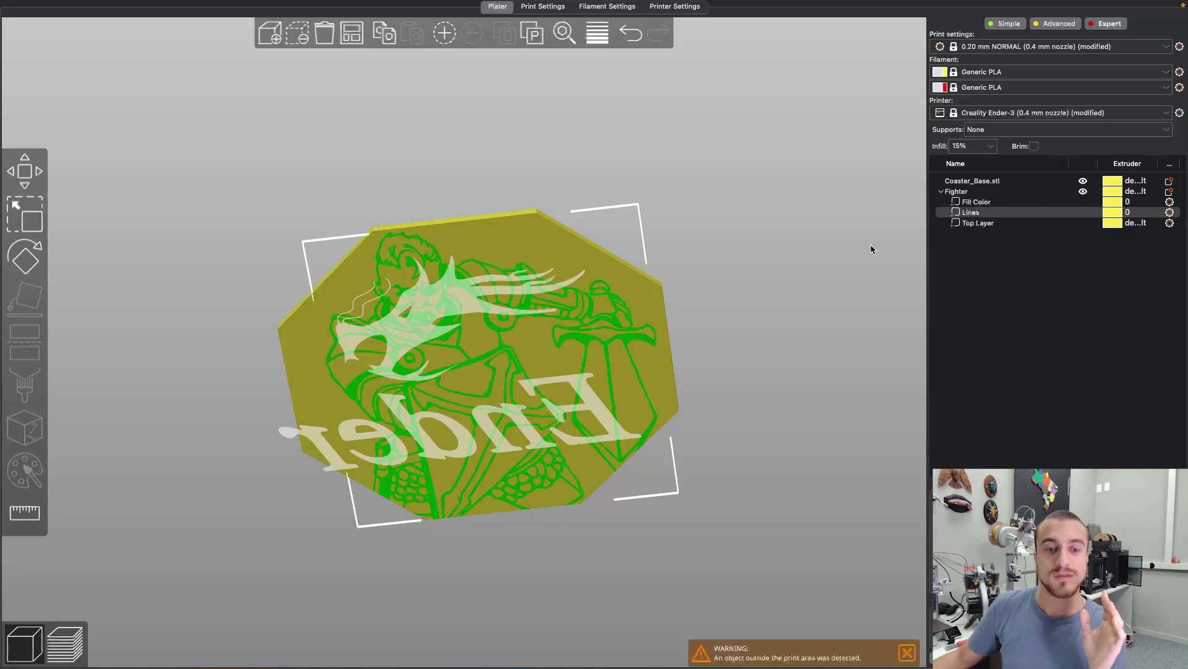
left_click(975, 203)
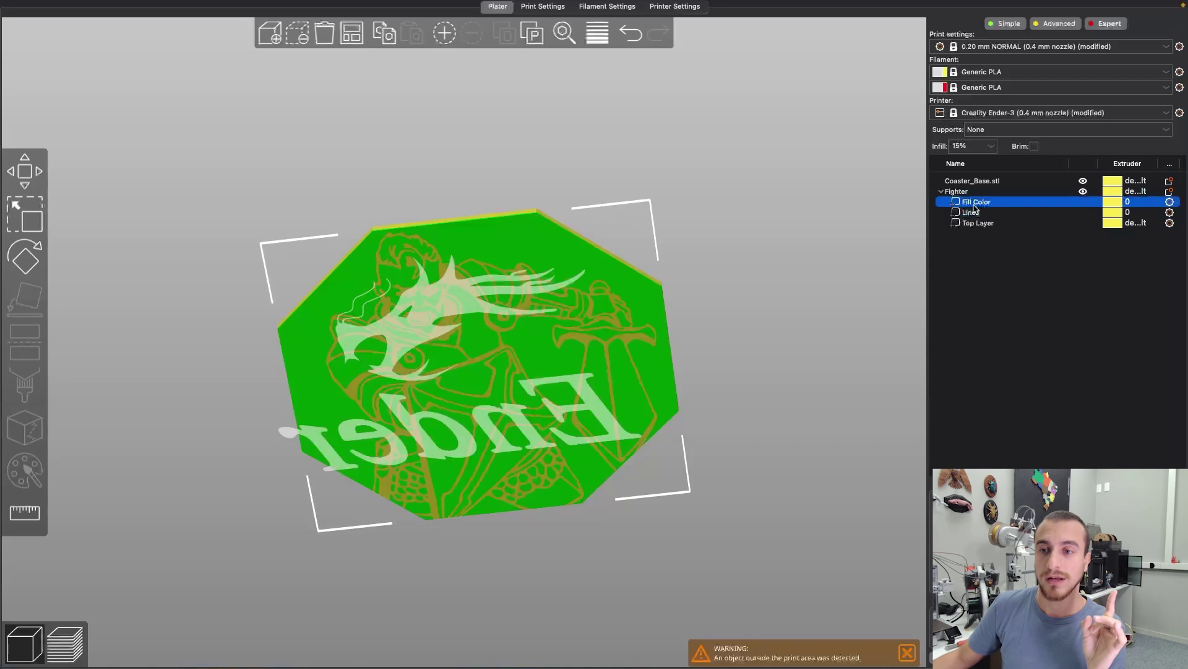
left_click(1111, 204)
left_click(1139, 203)
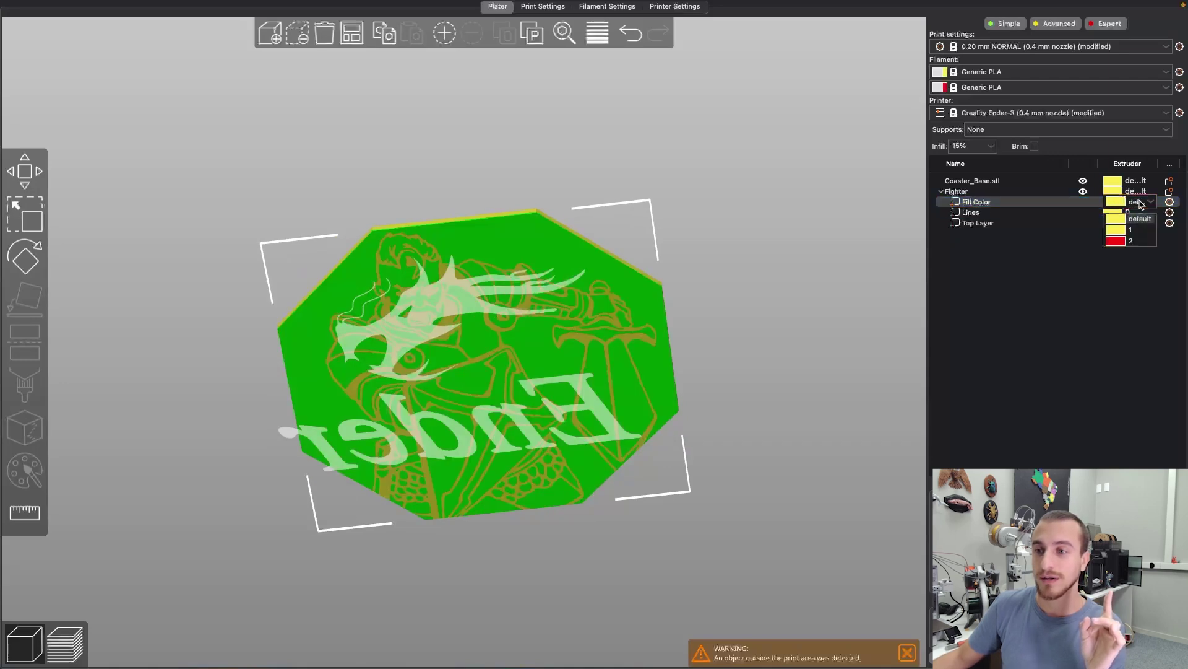
left_click(1122, 243)
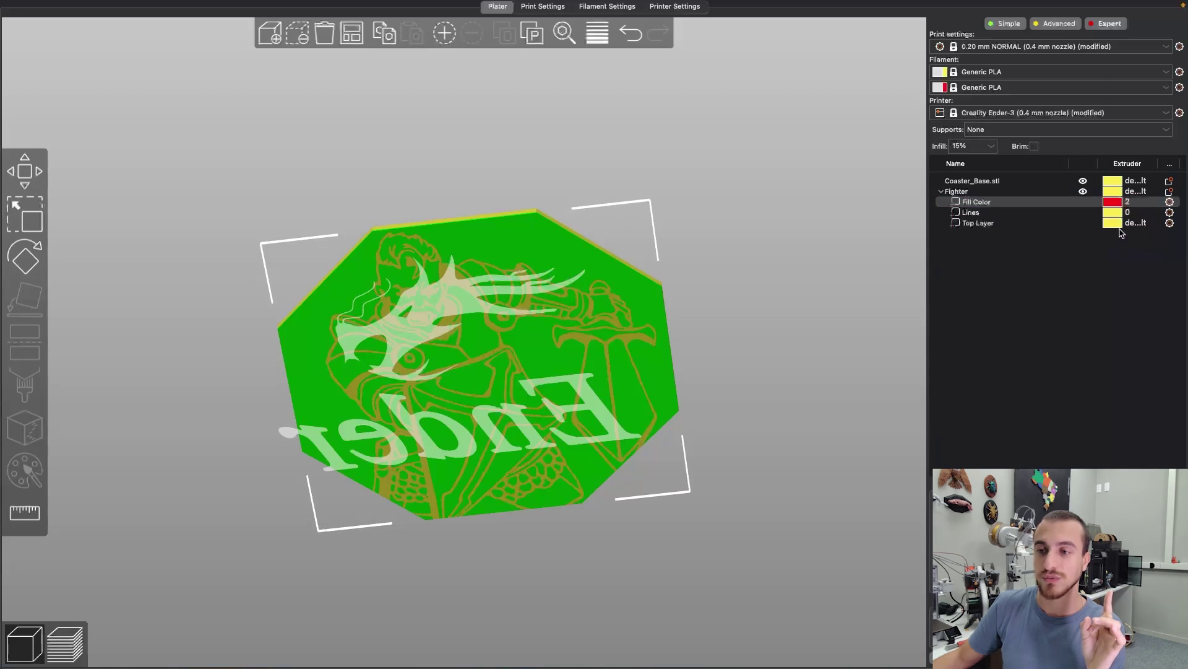
left_click(1118, 226)
left_click(1117, 226)
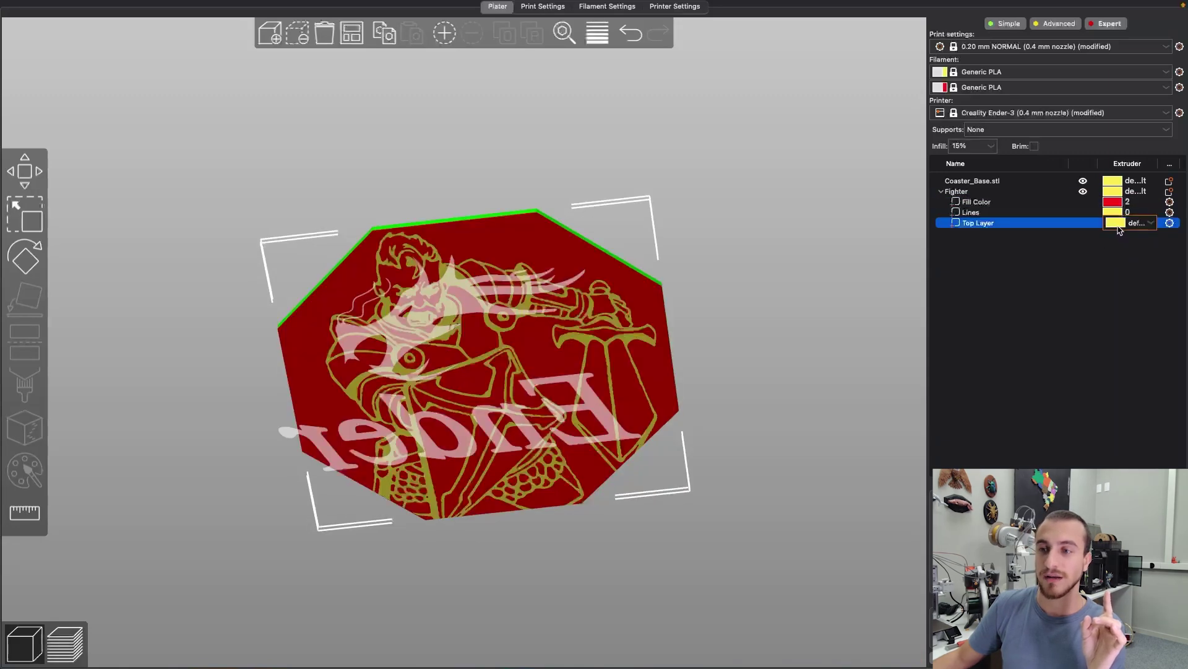
left_click(1141, 223)
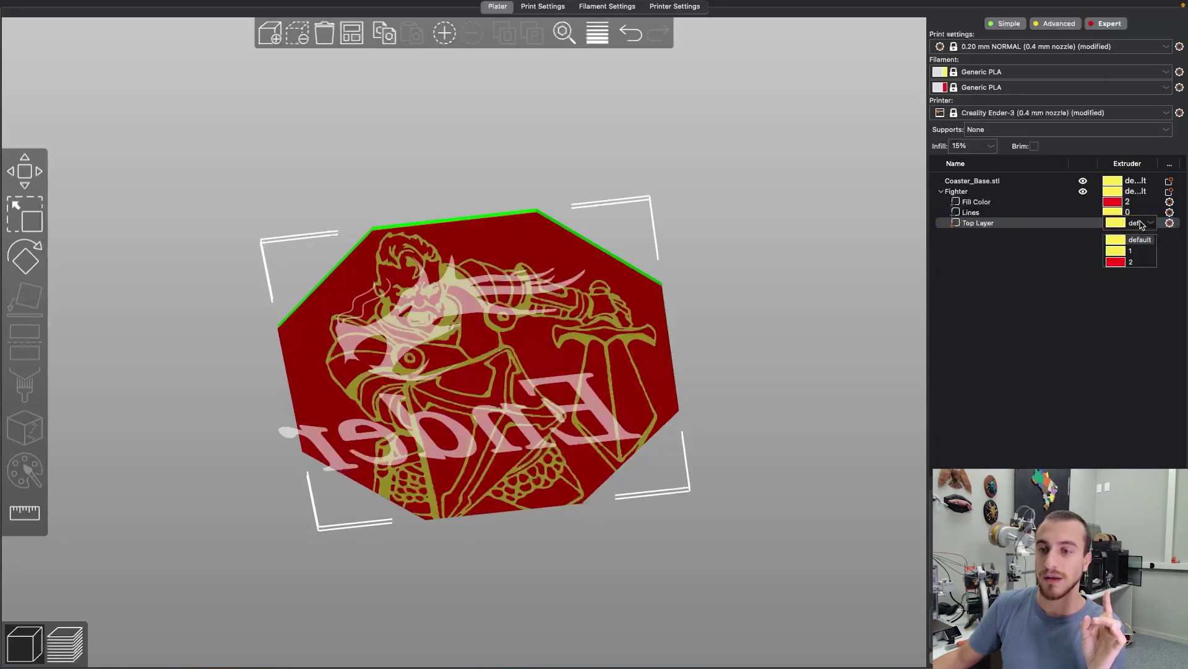
left_click(1118, 262)
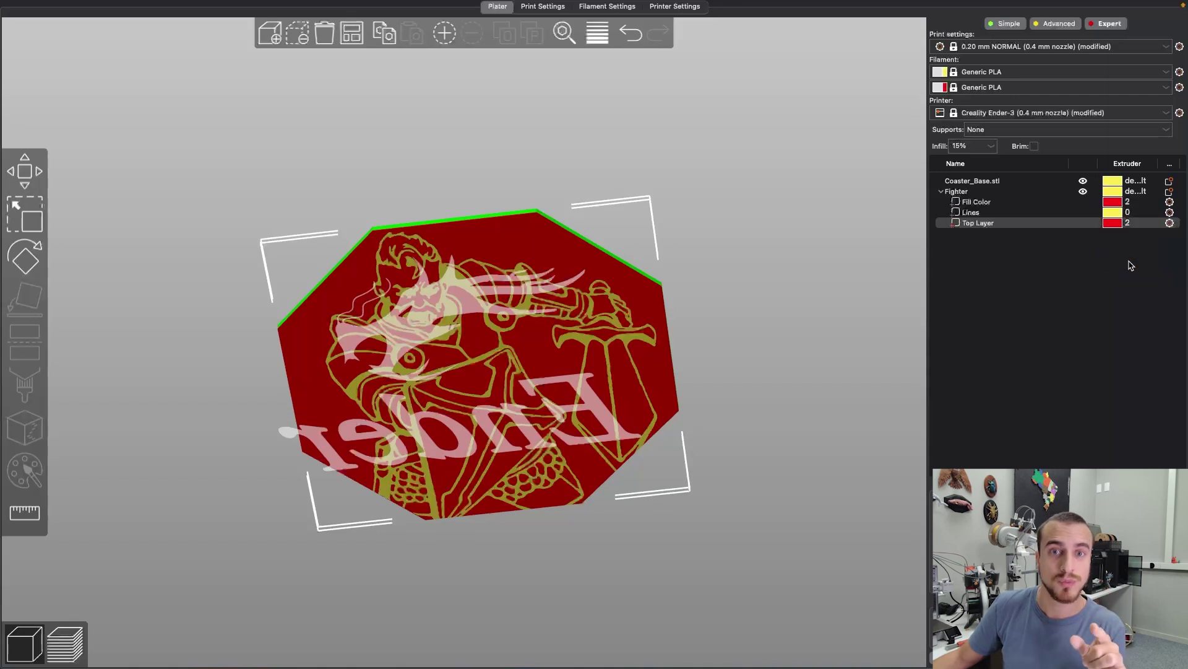
left_click(712, 246)
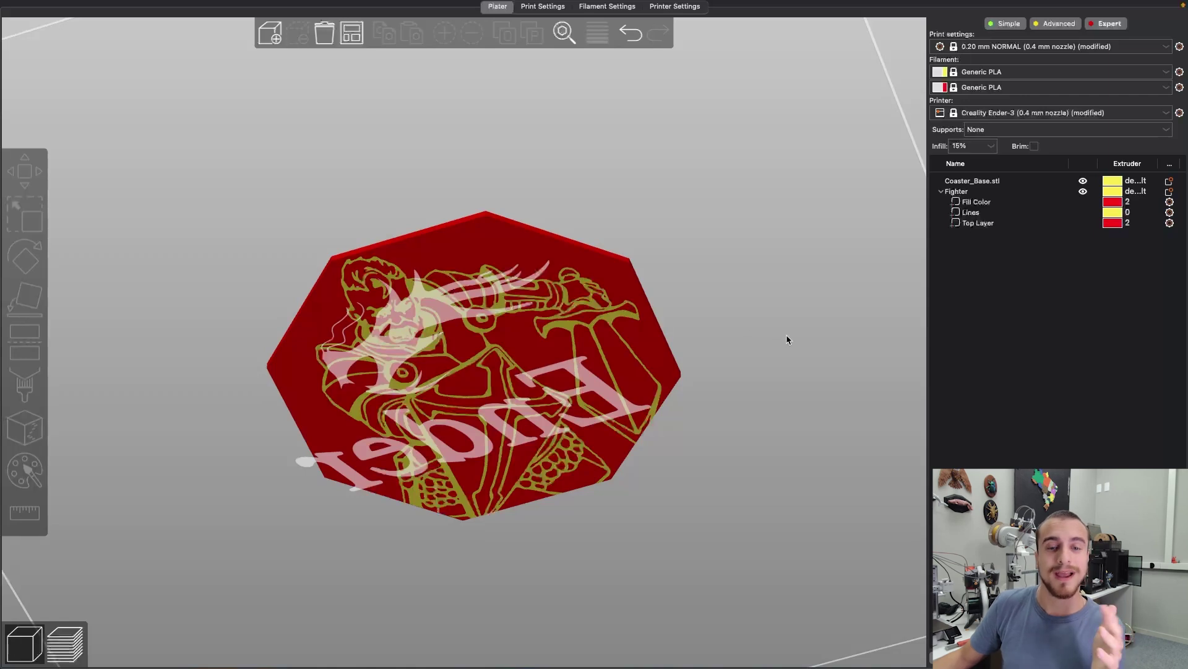
left_click_drag(779, 336, 724, 262)
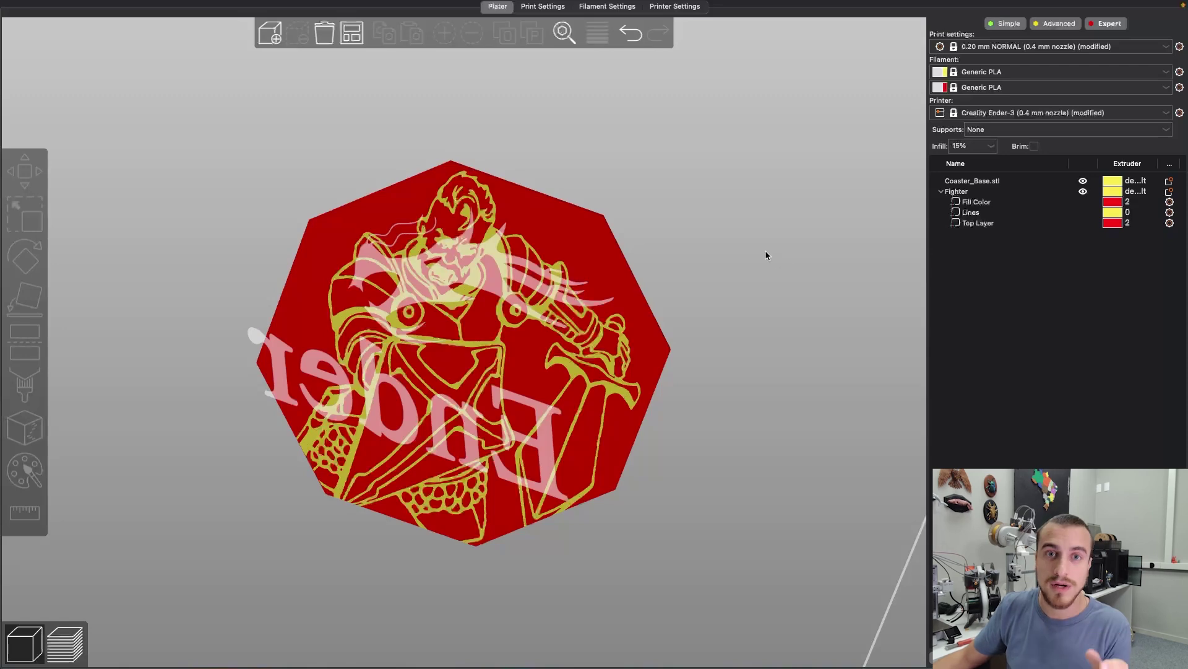
left_click_drag(750, 248, 727, 330)
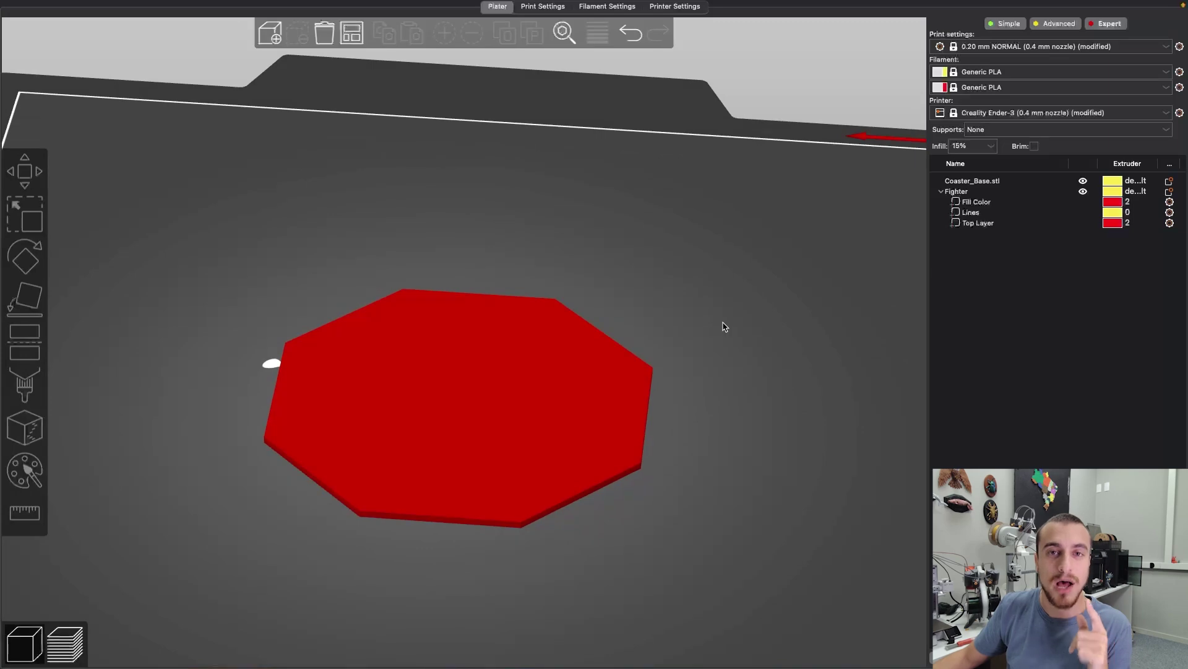
Slice the coaster and play the first layer's toolpaths from yellow lines to red fill
key("Tab")
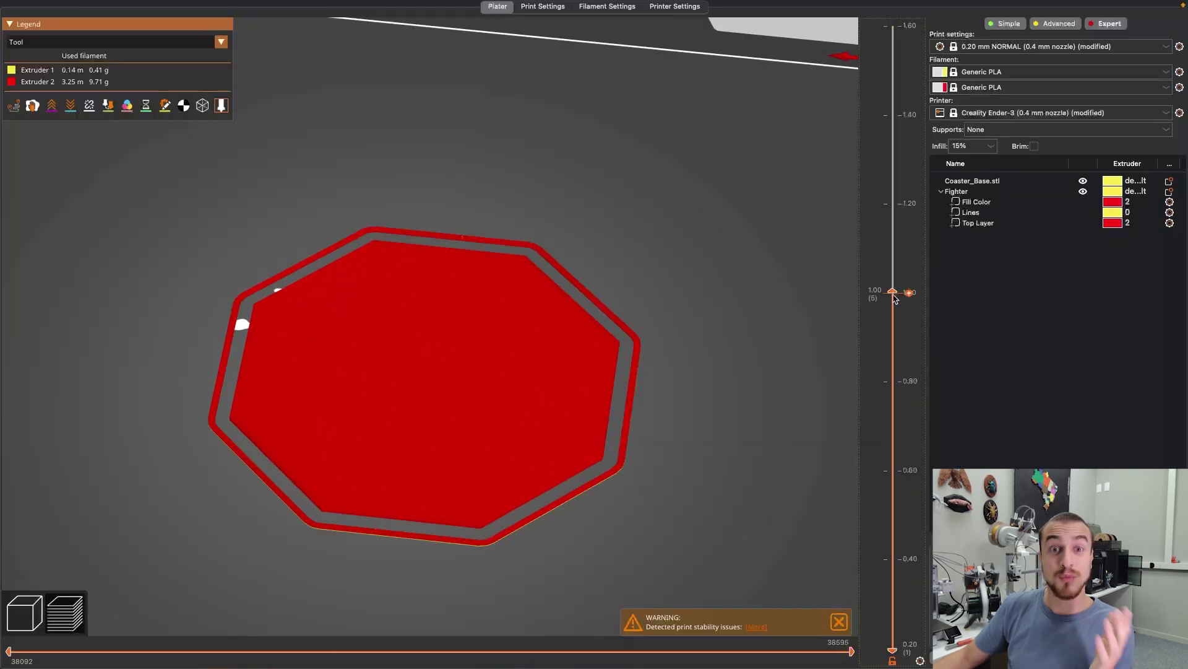
left_click_drag(892, 292, 893, 647)
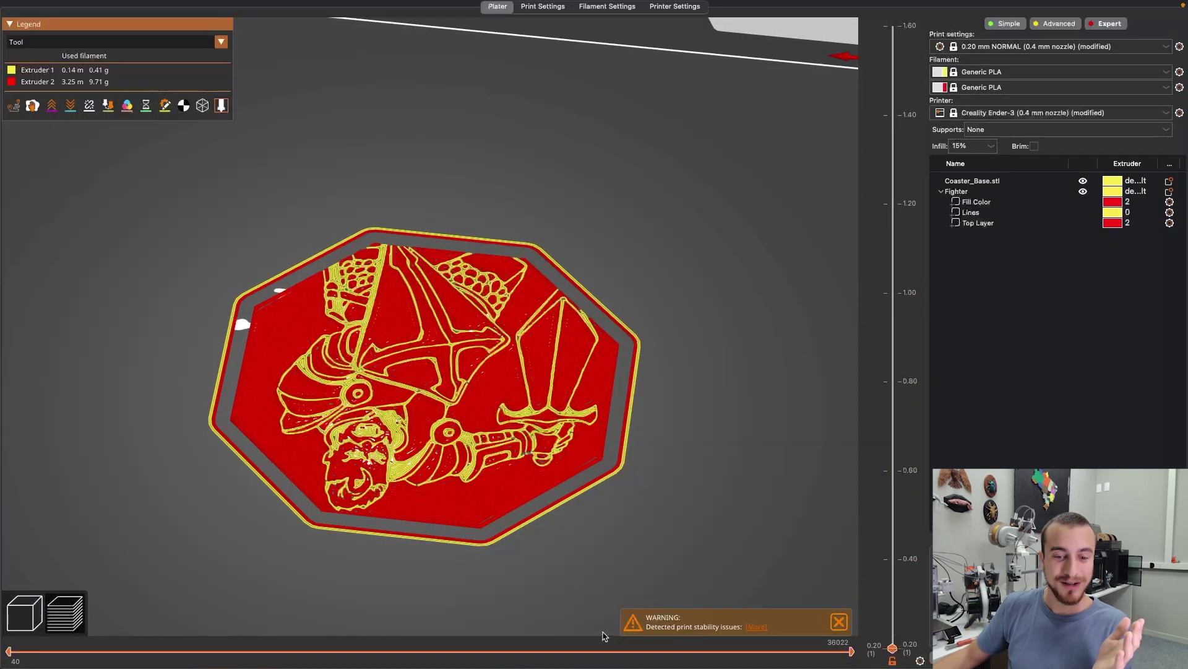
mouse_move(843, 648)
left_mouse_down()
mouse_move(11, 661)
mouse_move(363, 650)
left_mouse_up()
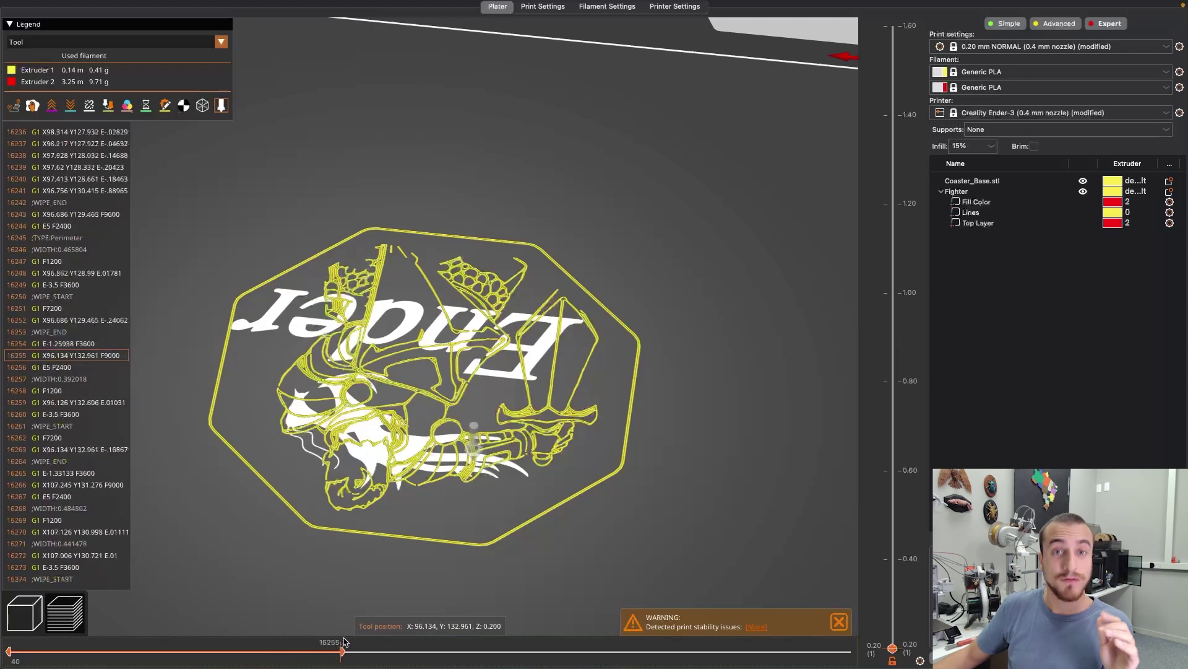
left_click_drag(362, 650, 388, 650)
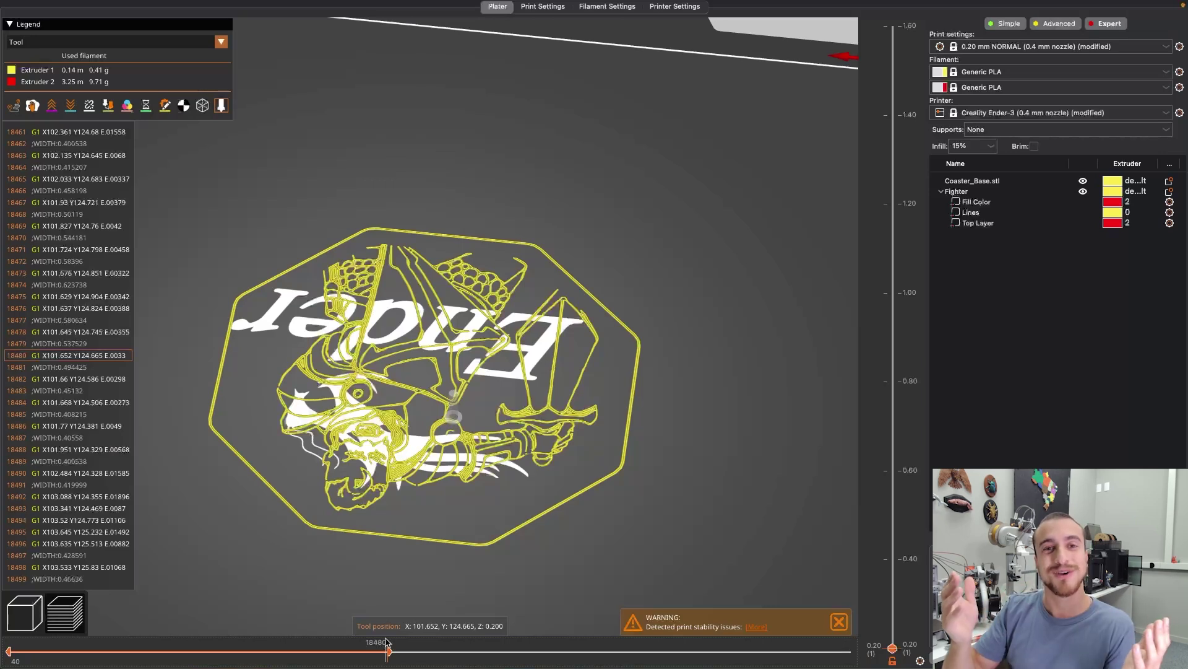
left_click_drag(387, 650, 770, 650)
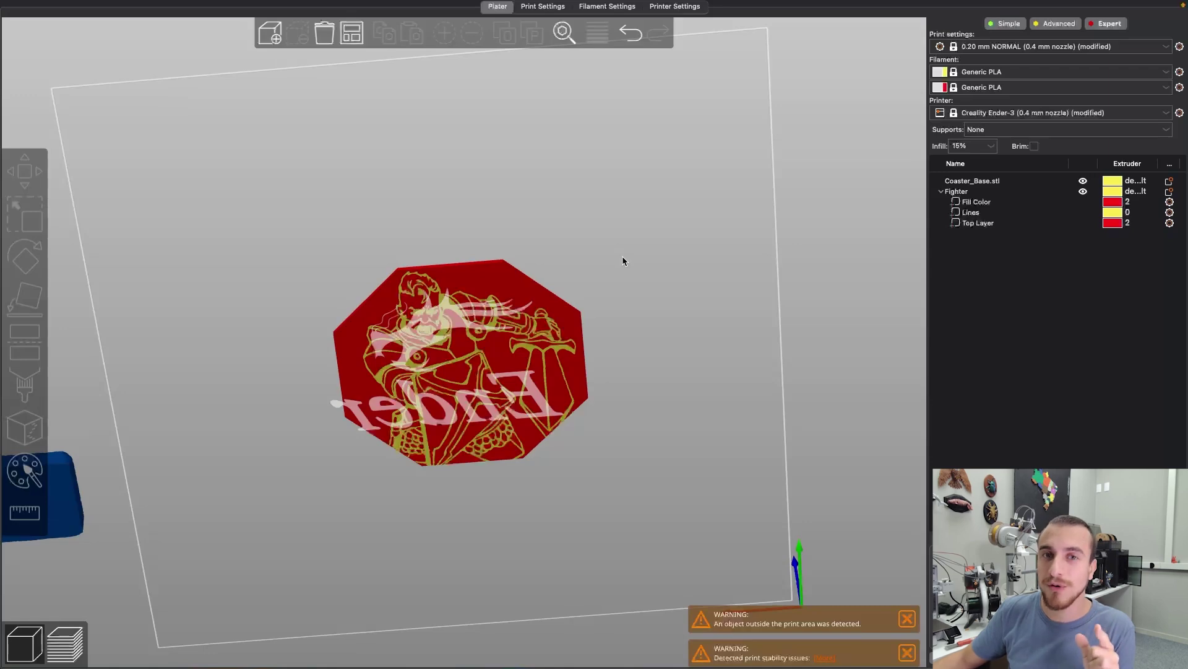
Move the fighter coaster off the bed and centre Coaster_Base on the bed
left_click_drag(623, 260, 251, 397)
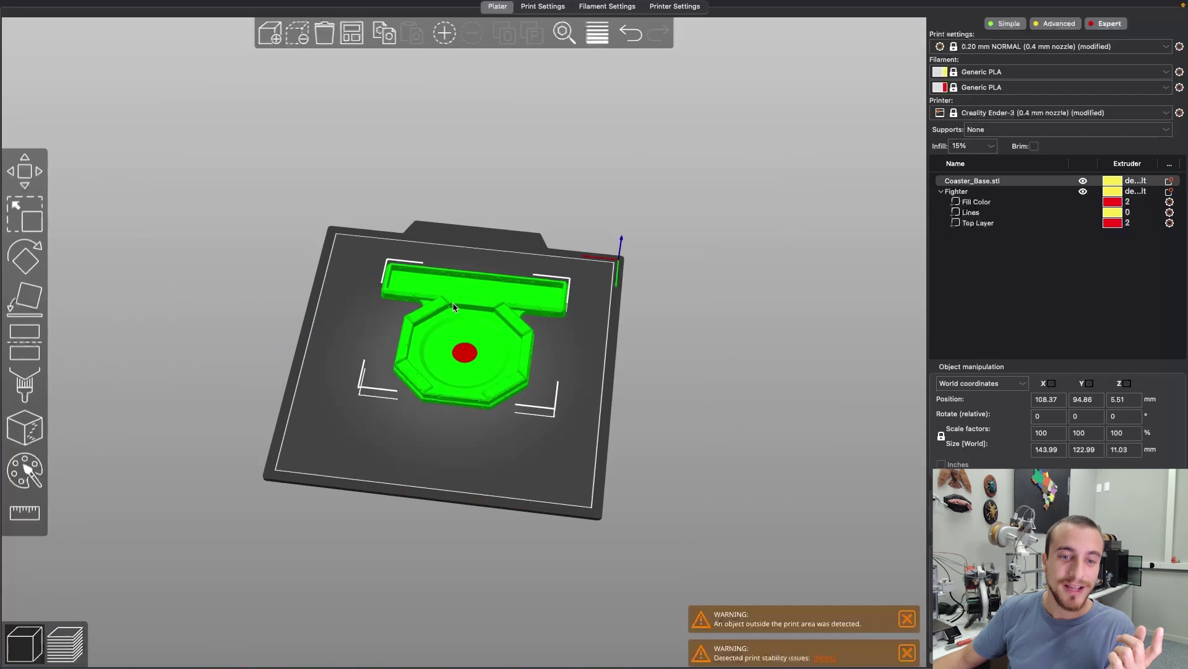
left_click_drag(177, 299, 576, 316)
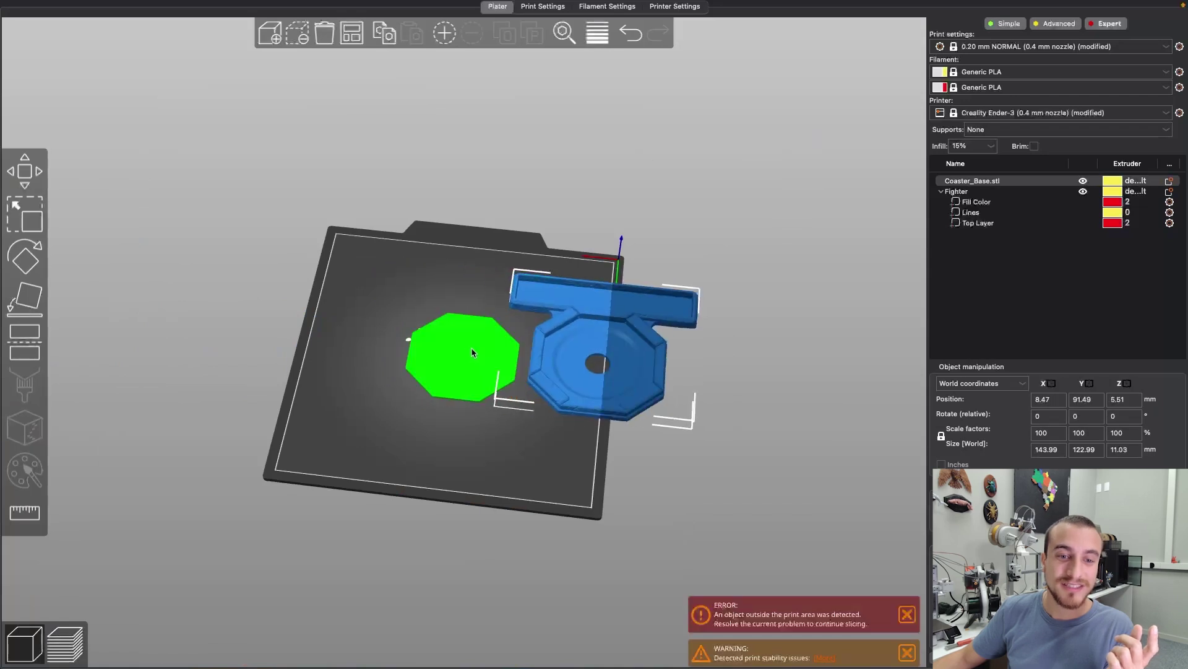
left_click_drag(477, 355, 229, 346)
left_click_drag(563, 349, 430, 352)
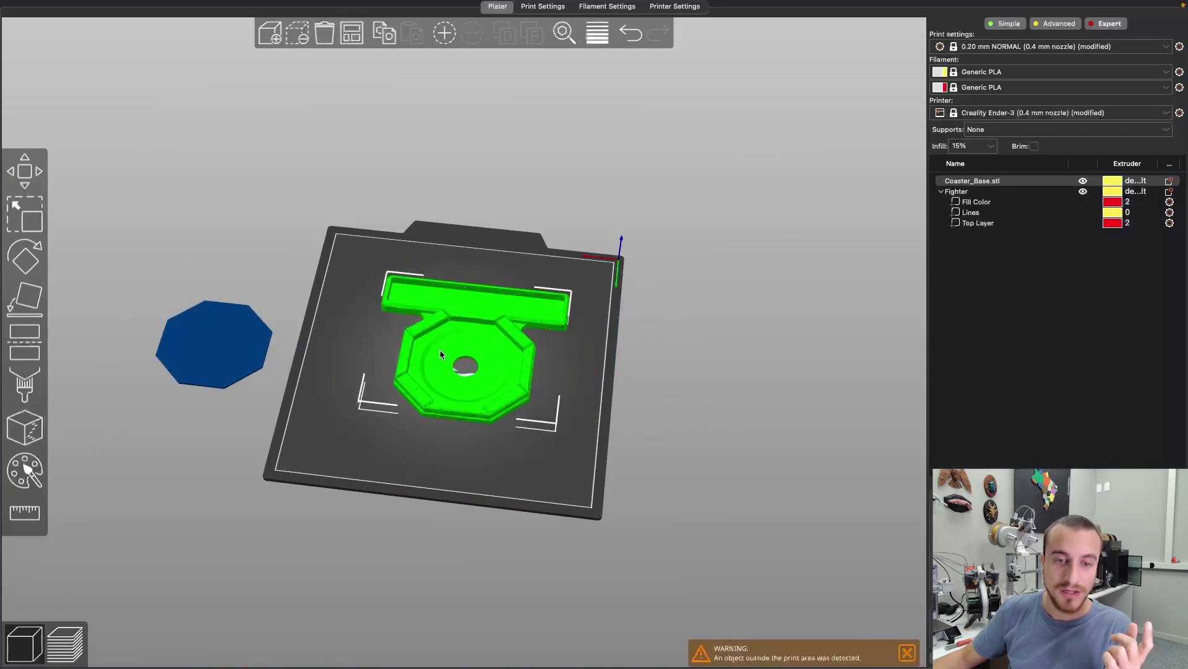
left_click_drag(605, 378, 624, 371)
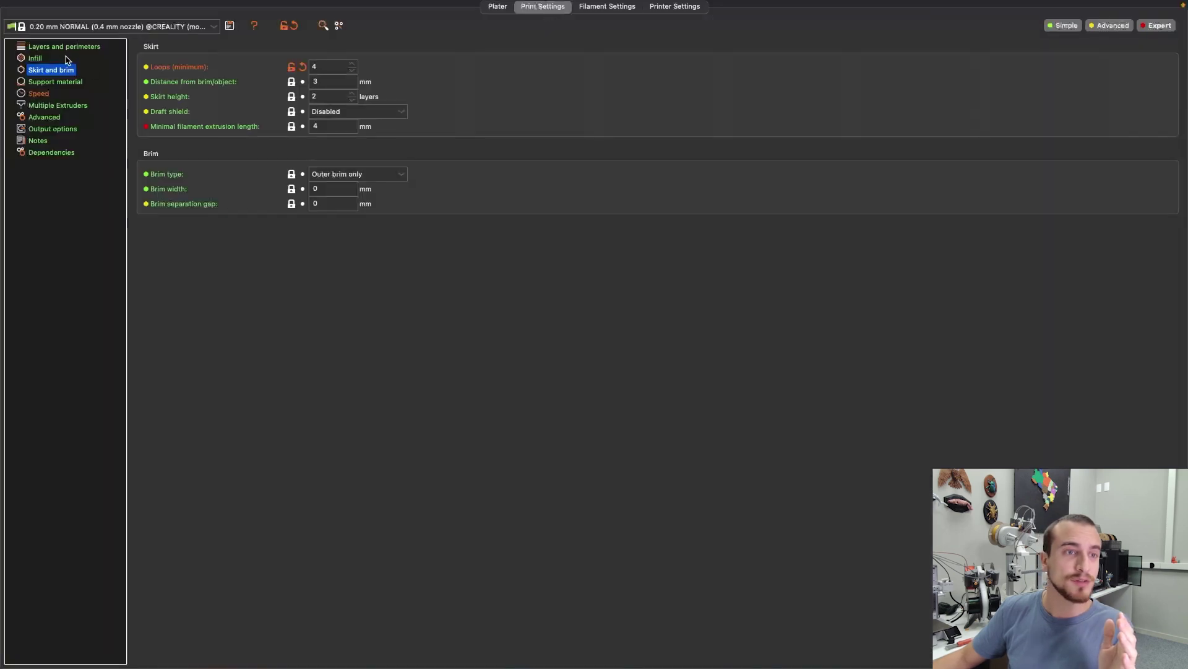
Set the infill fill density to 10% and slice the coaster base
left_click(56, 46)
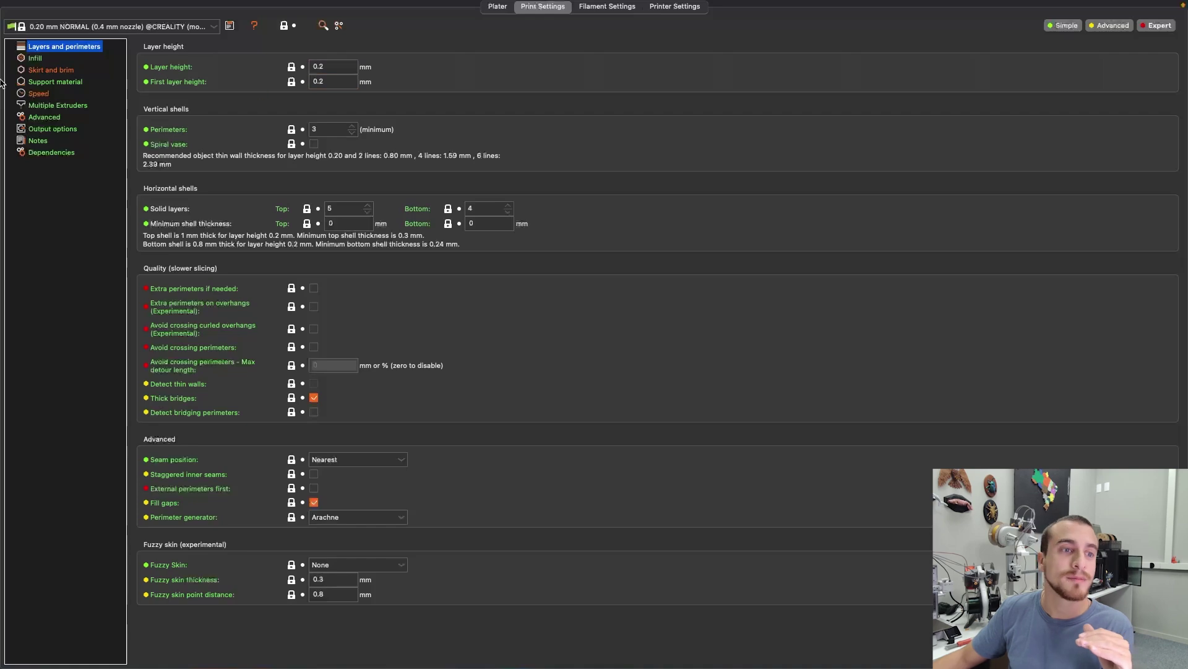
left_click(34, 57)
left_click(407, 67)
left_click(332, 102)
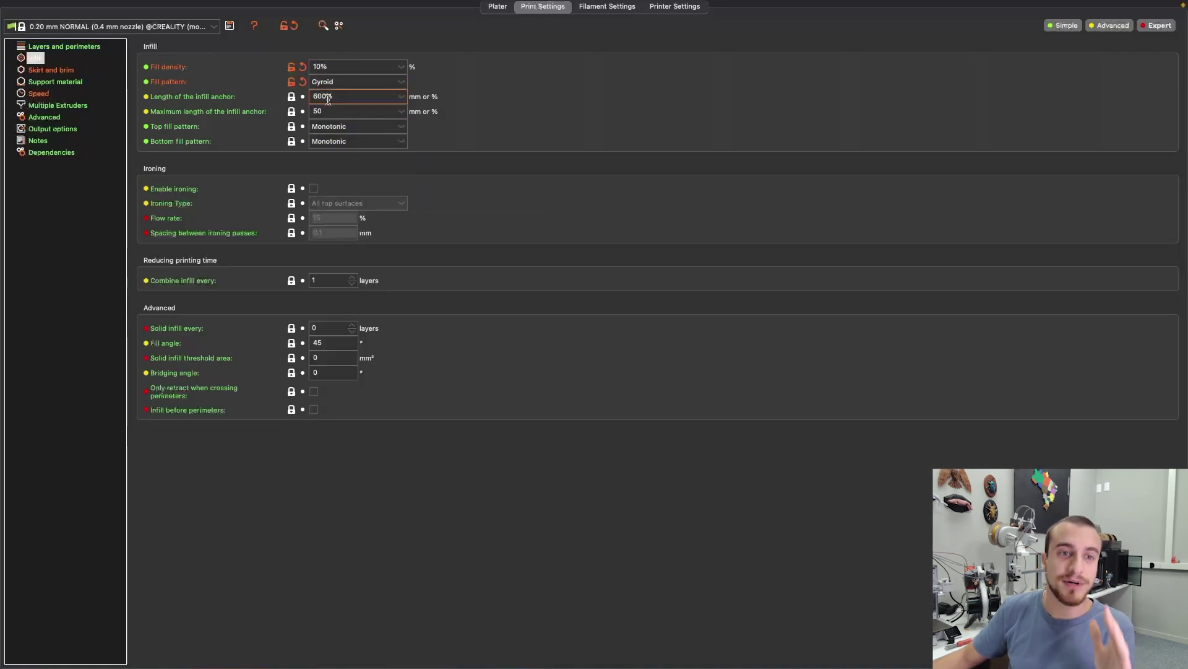
left_click(84, 47)
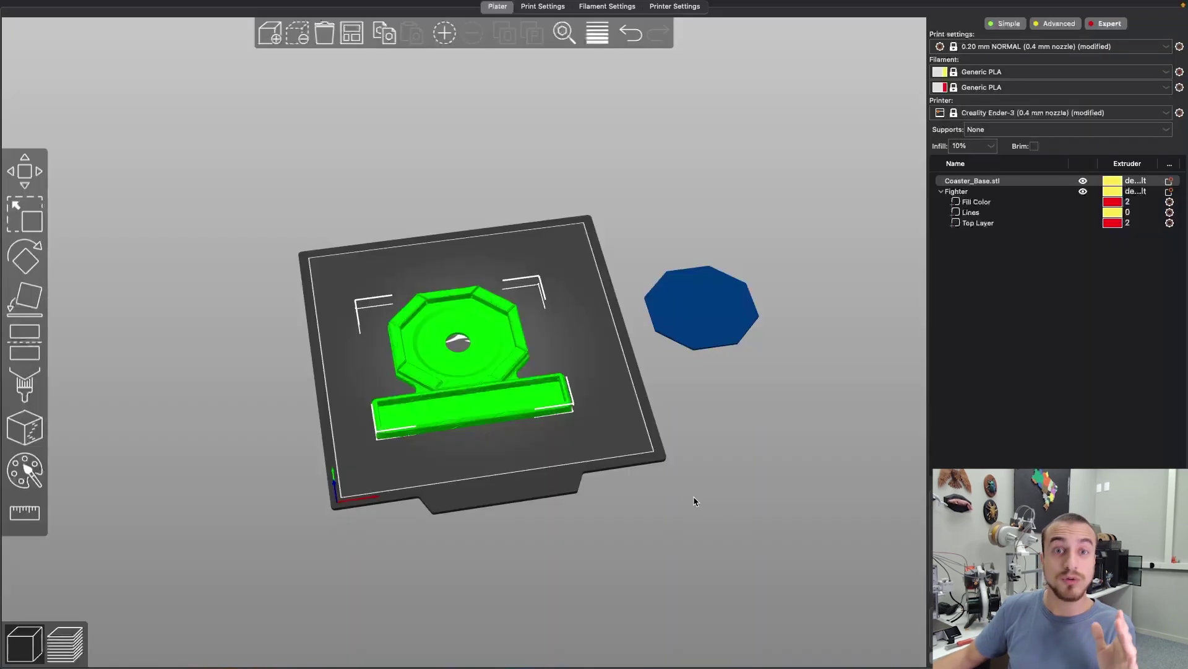
key("Tab")
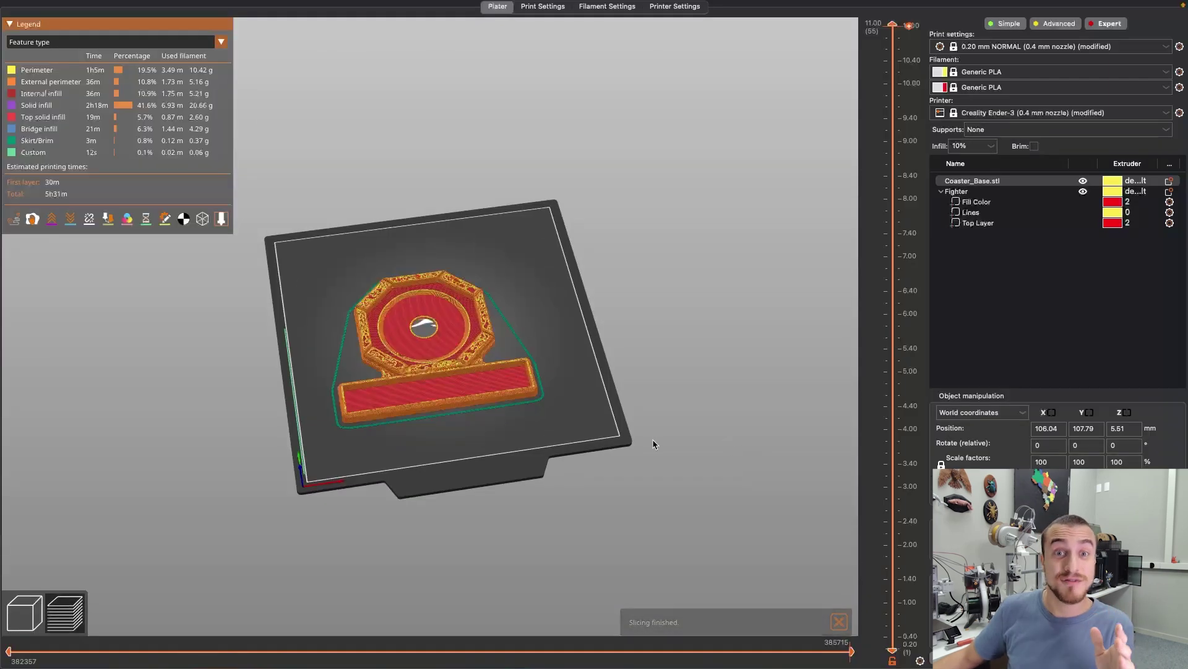
Orbit the sliced base and lower the layer slider to about 7 mm, exposing the gyroid infill
mouse_move(621, 440)
left_mouse_down()
mouse_move(604, 395)
mouse_move(597, 408)
mouse_move(500, 383)
mouse_move(632, 300)
mouse_move(655, 308)
left_mouse_up()
scroll(818, 179, "up", 3)
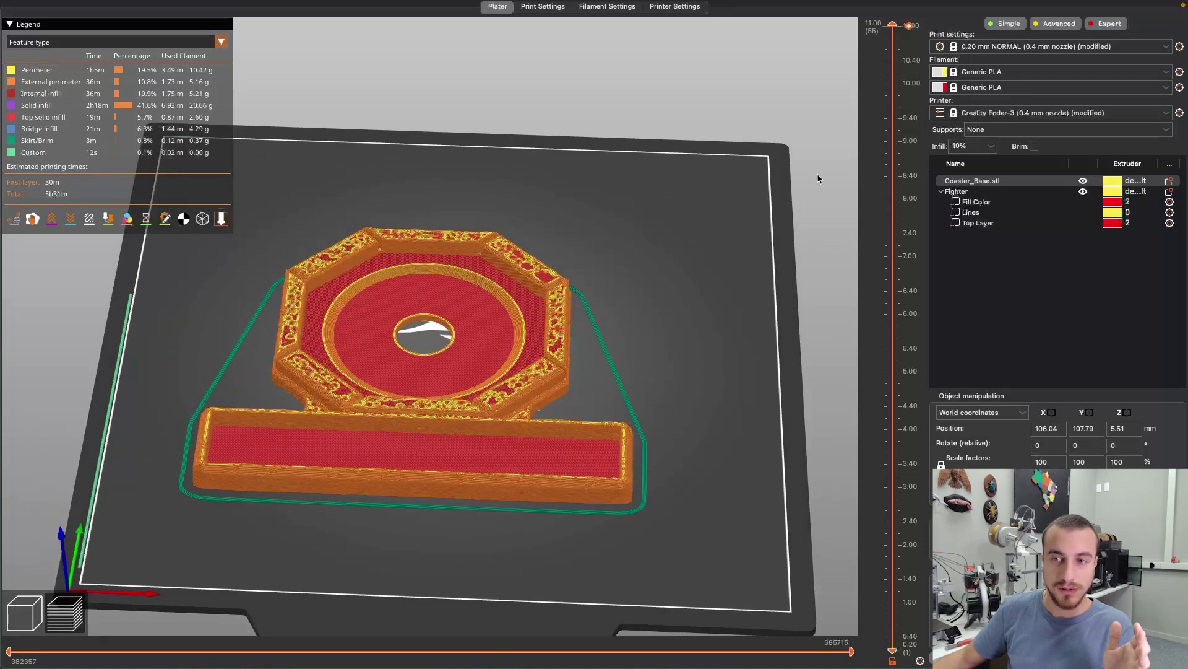
left_click_drag(893, 28, 862, 583)
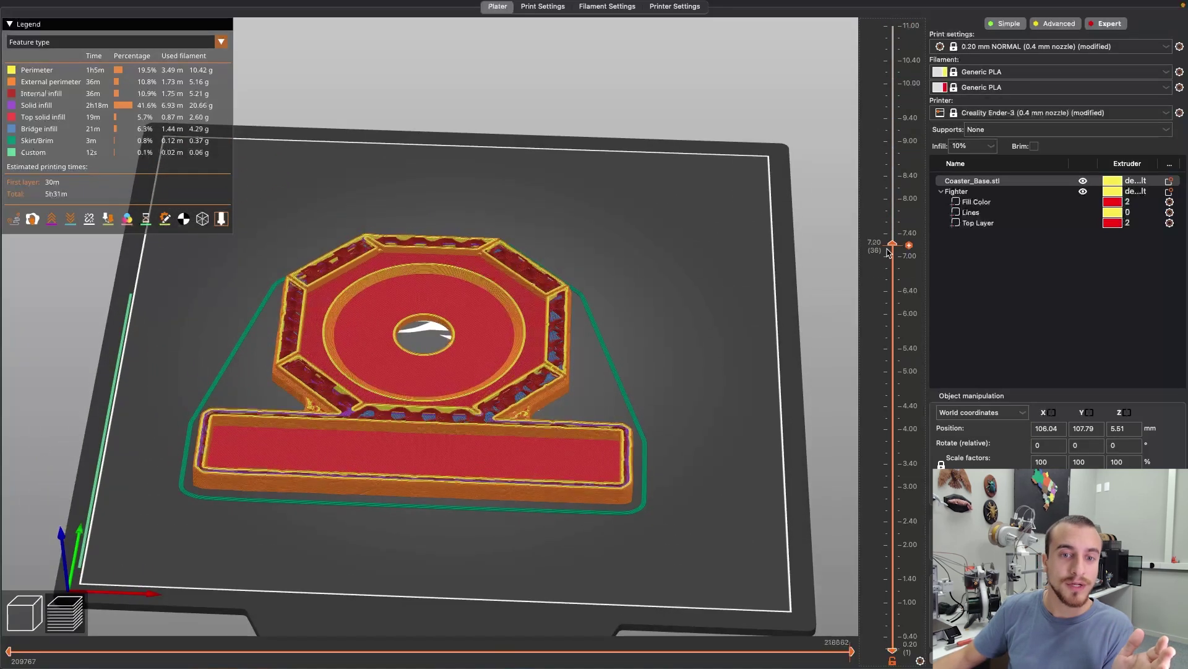